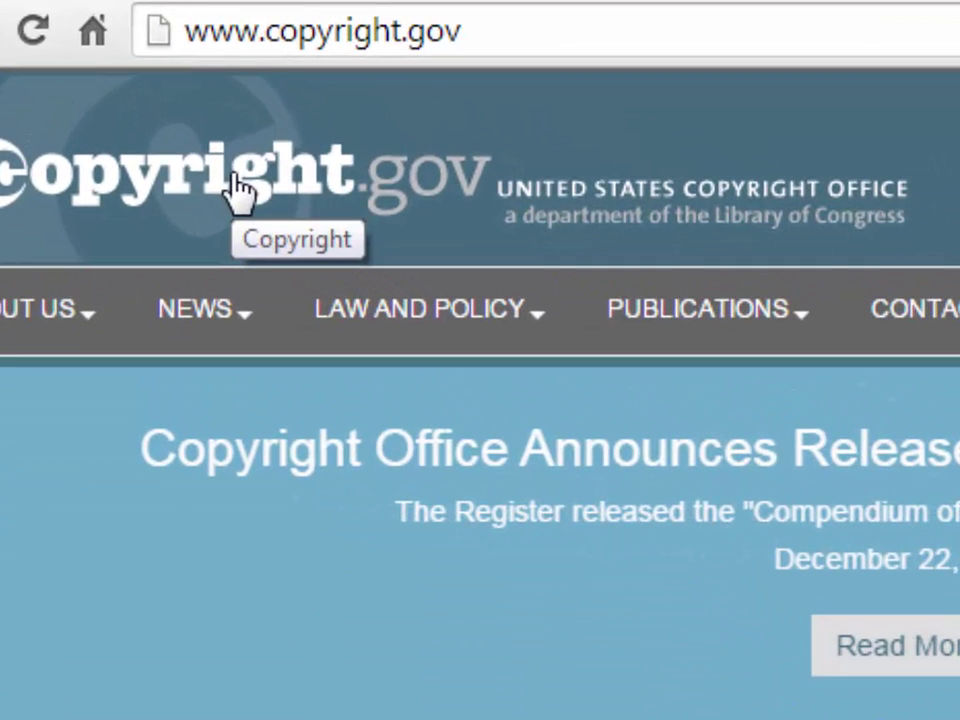
left_click(508, 35)
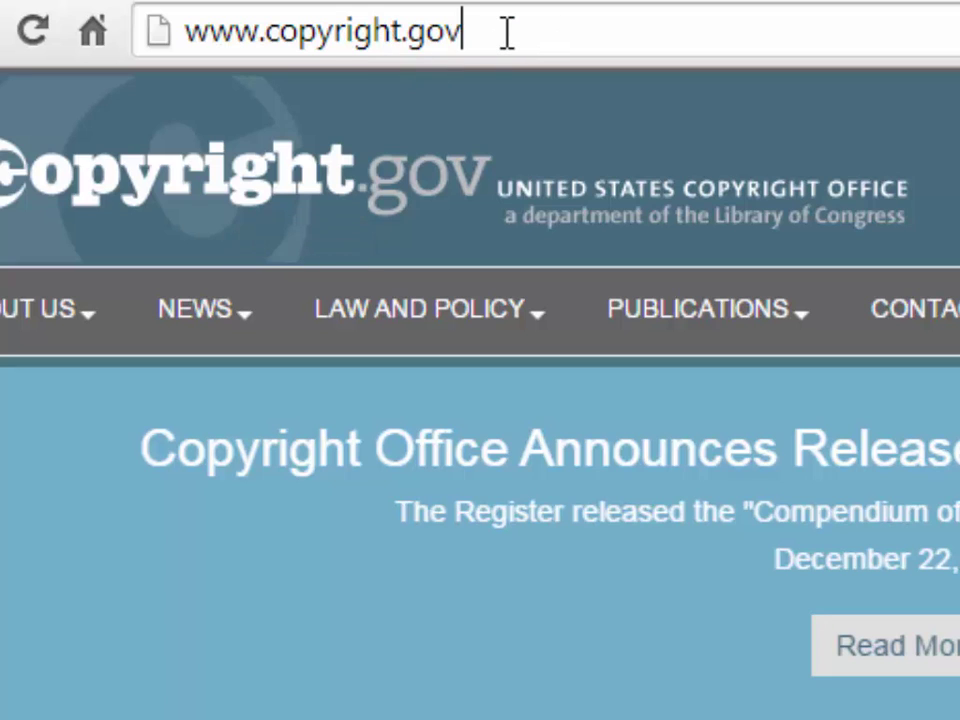
type("www.copyright.gov")
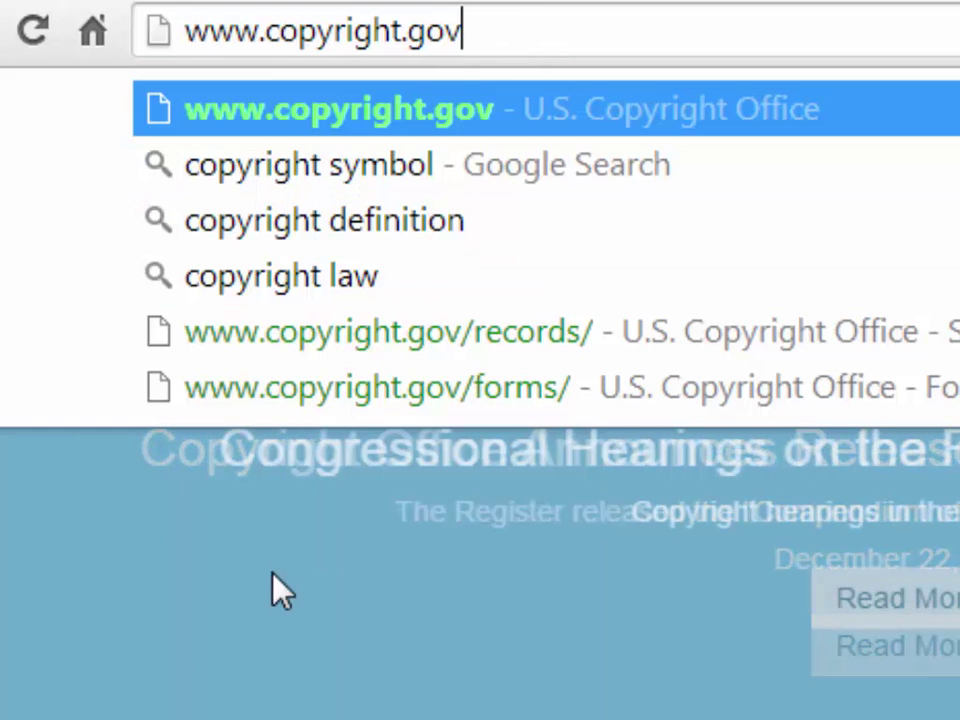
key("Return")
scroll(952, 292, "down", 5)
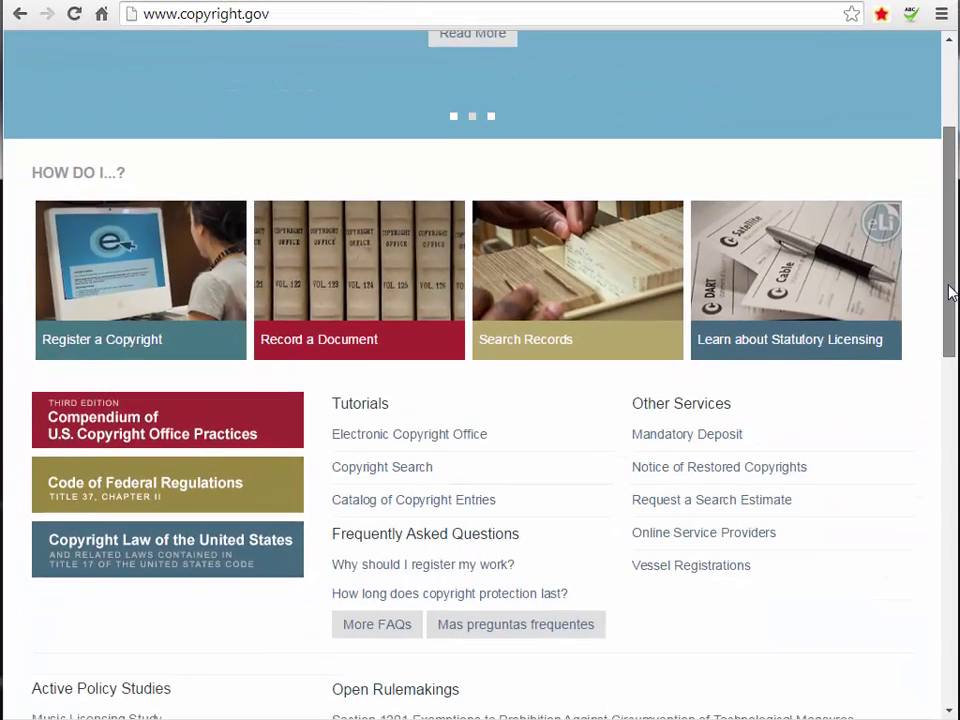
left_click_drag(952, 292, 949, 302)
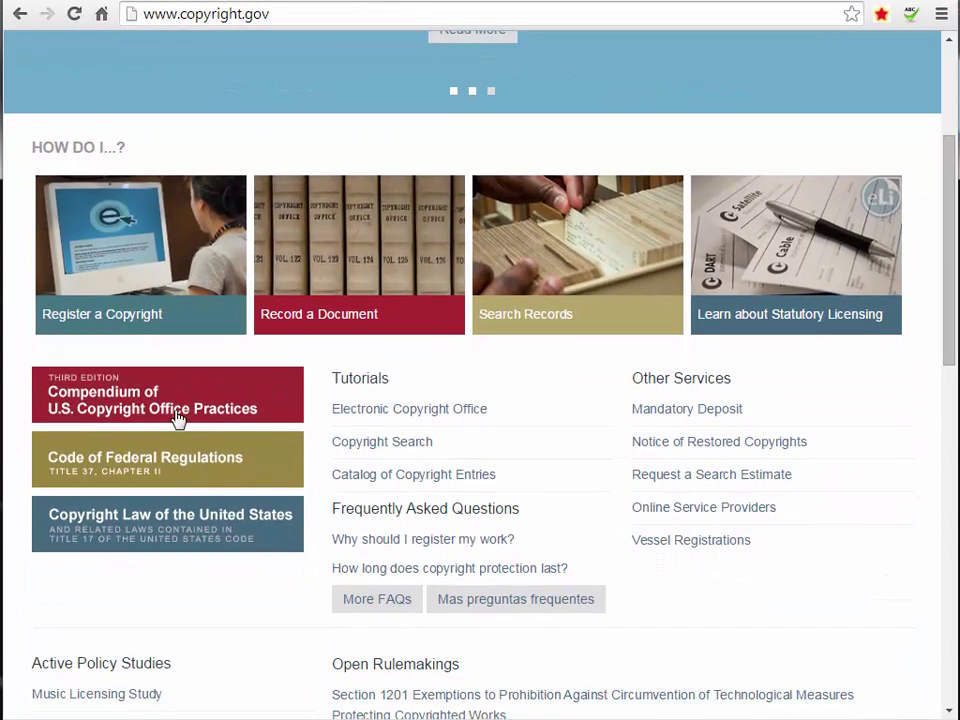
Go from the eCO Registration System page to the 'Log in to eCO' login page.
left_click(95, 205)
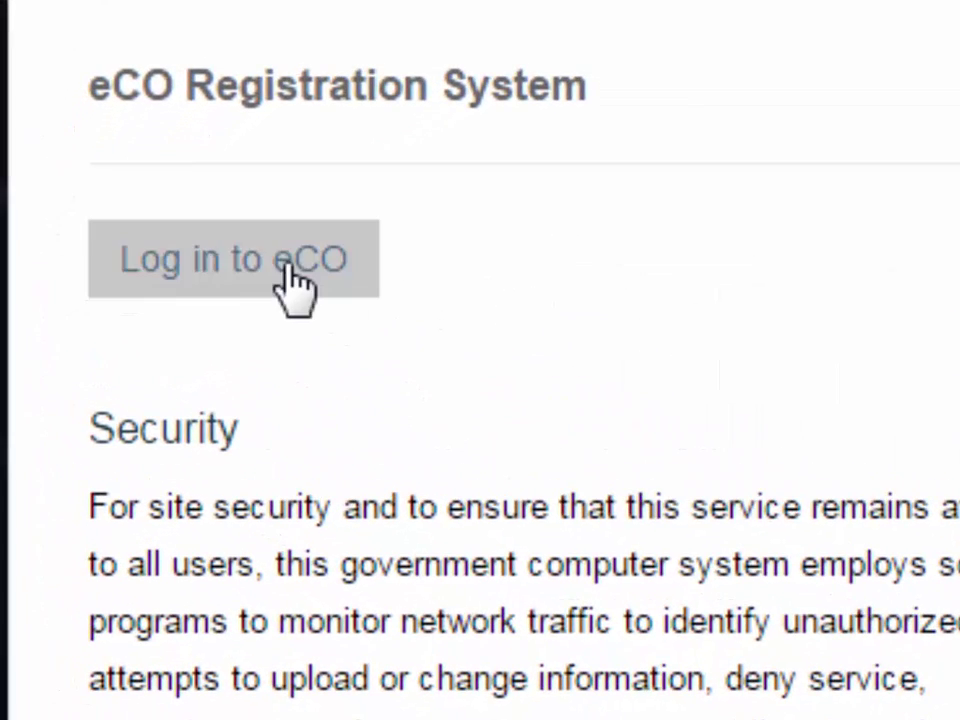
left_click(243, 261)
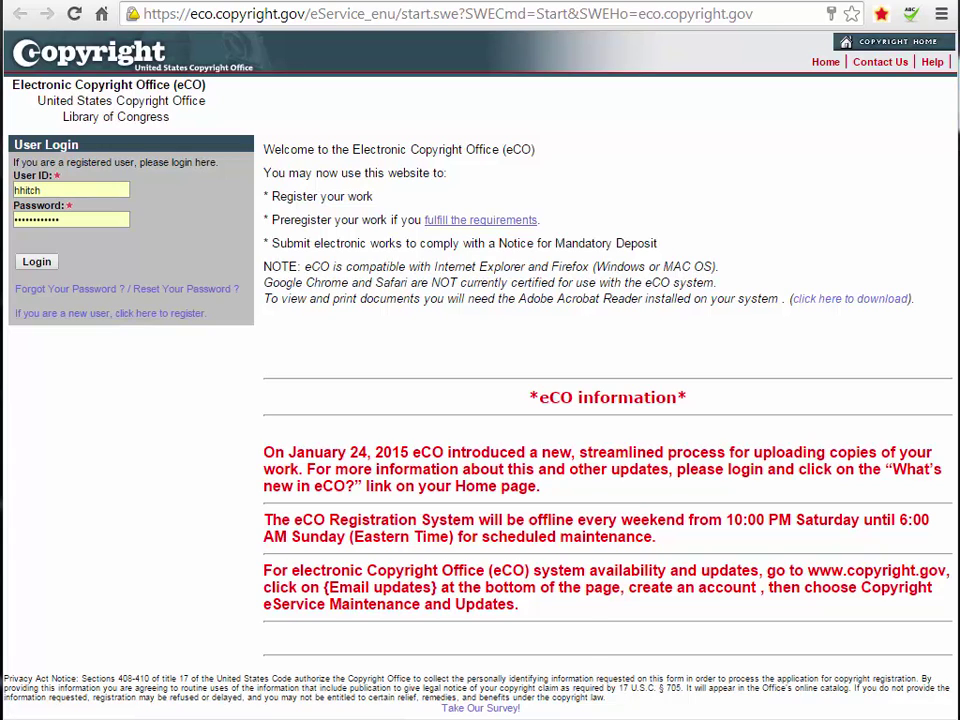
Log in to eCO using the user ID and password already filled in.
left_click(45, 262)
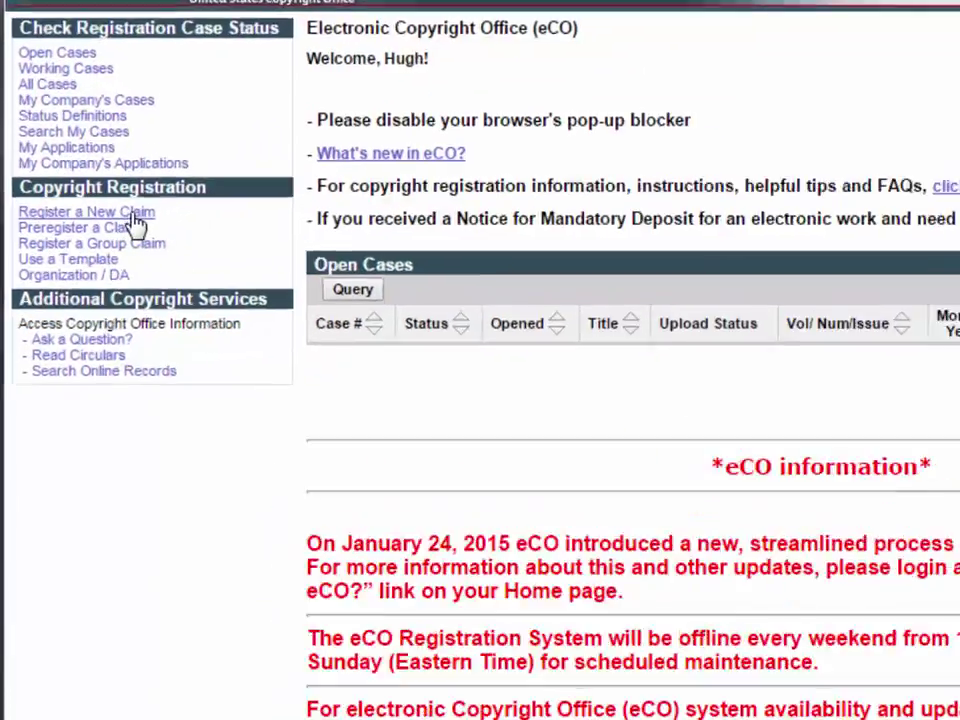
Choose Register a New Claim and answer No to registering only one work.
left_click(126, 214)
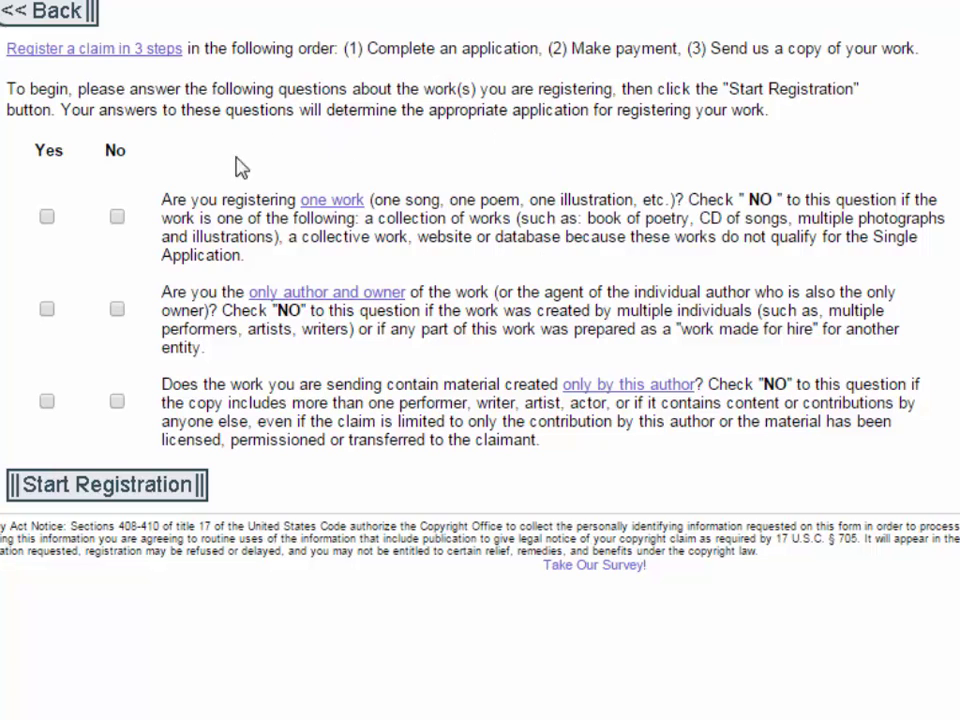
left_click(117, 220)
Answer Yes to sole author and owner, then review past cases like 'Songs from Funkmeister CD Part 1' and 'Mixed Messages'.
left_click(47, 310)
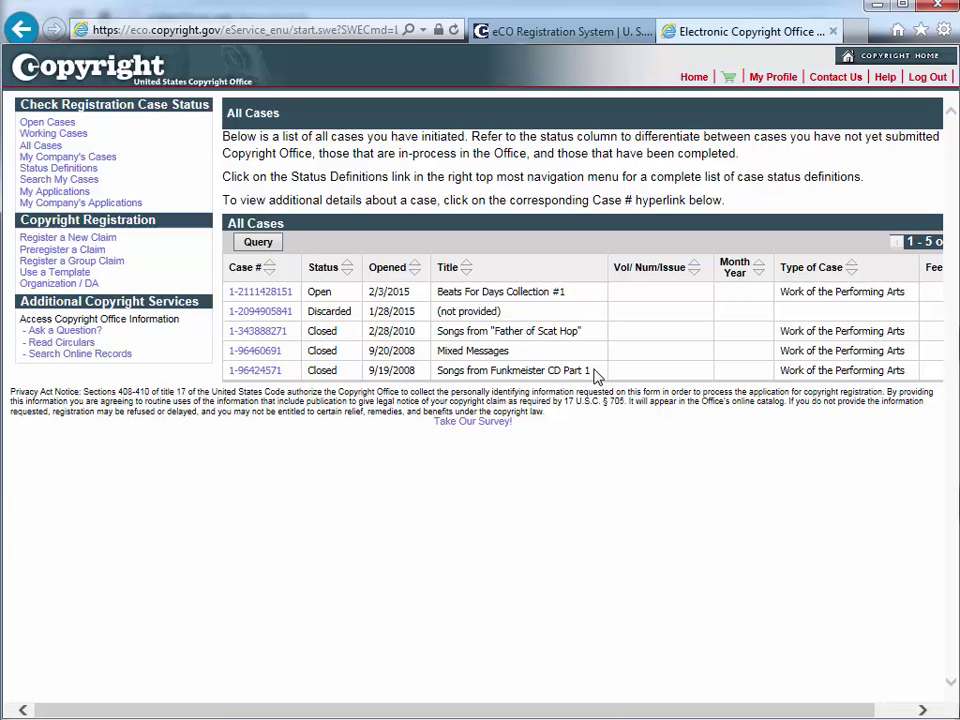
left_click_drag(595, 372, 445, 375)
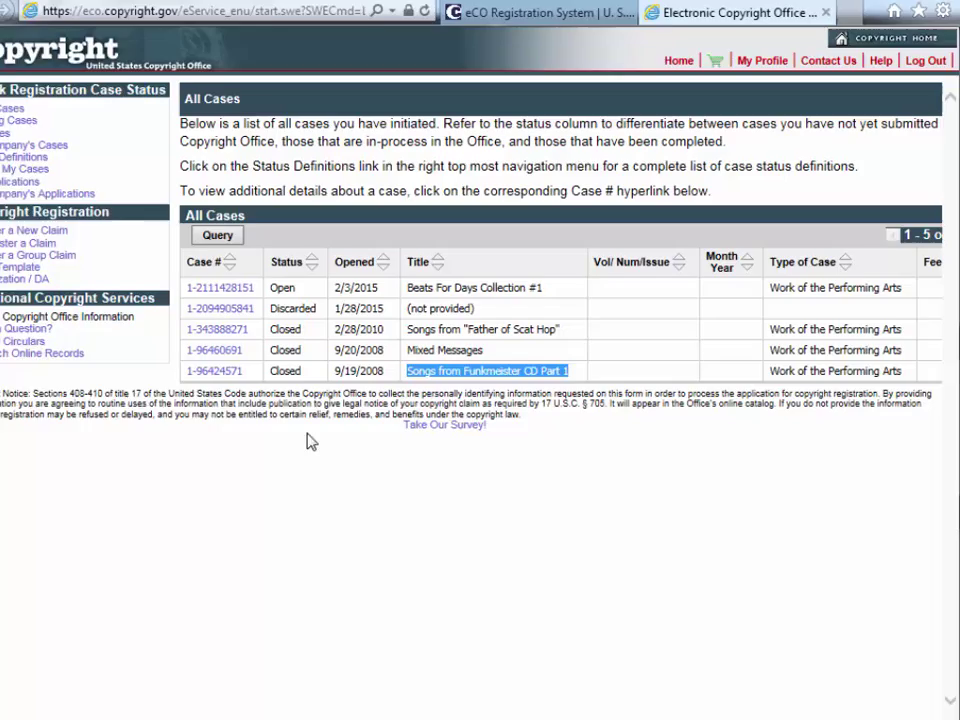
left_click(341, 432)
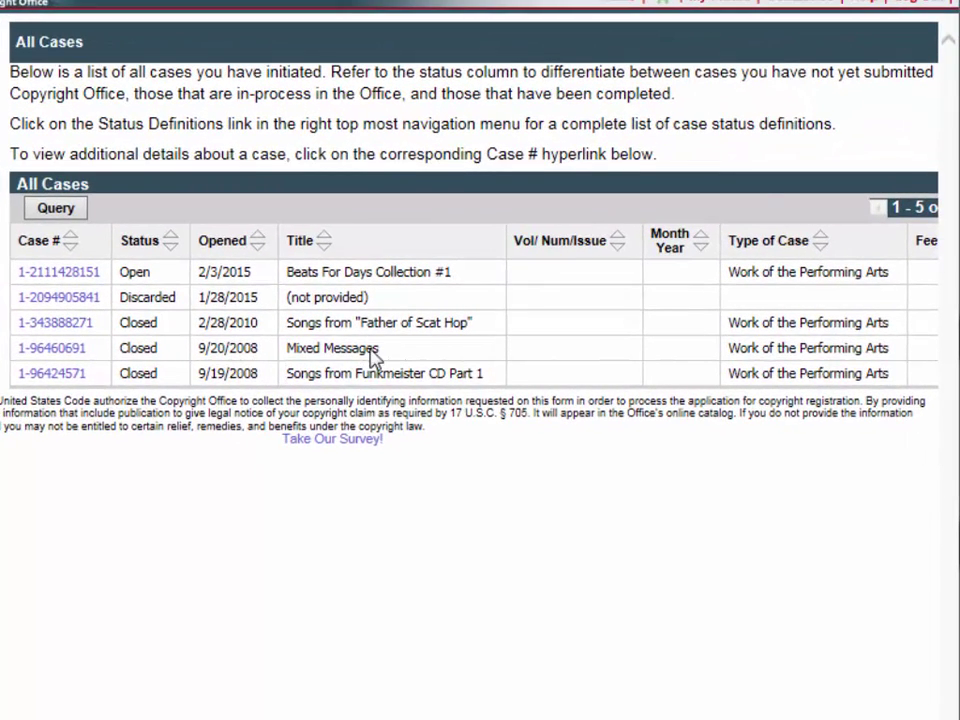
left_click_drag(369, 360, 310, 355)
left_click(130, 500)
left_click_drag(482, 377, 305, 385)
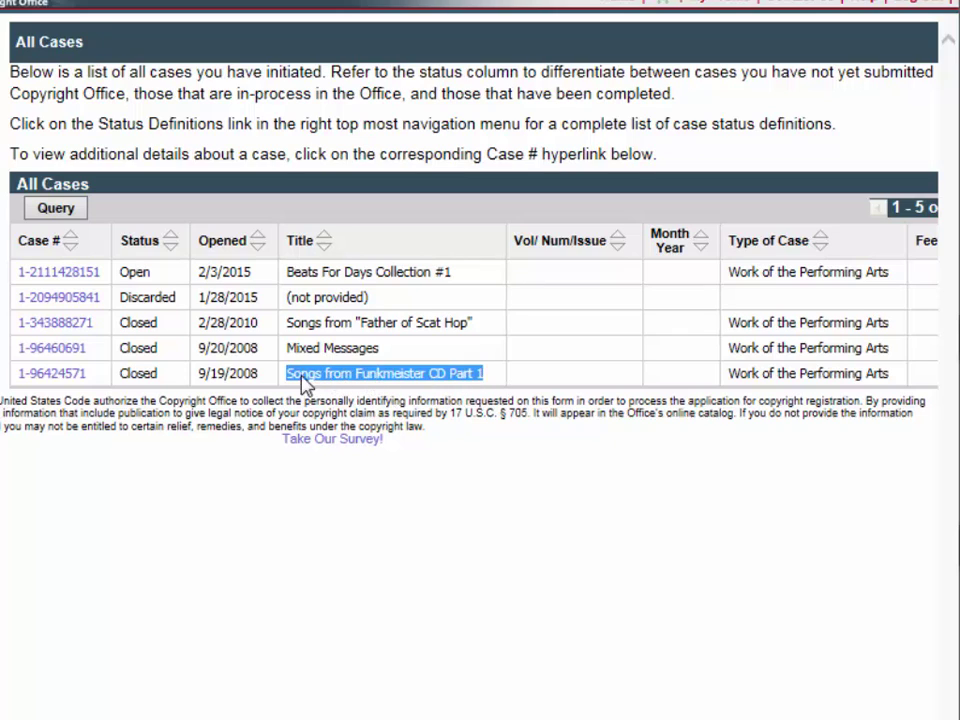
left_click(390, 356)
scroll(480, 300, "right", 1)
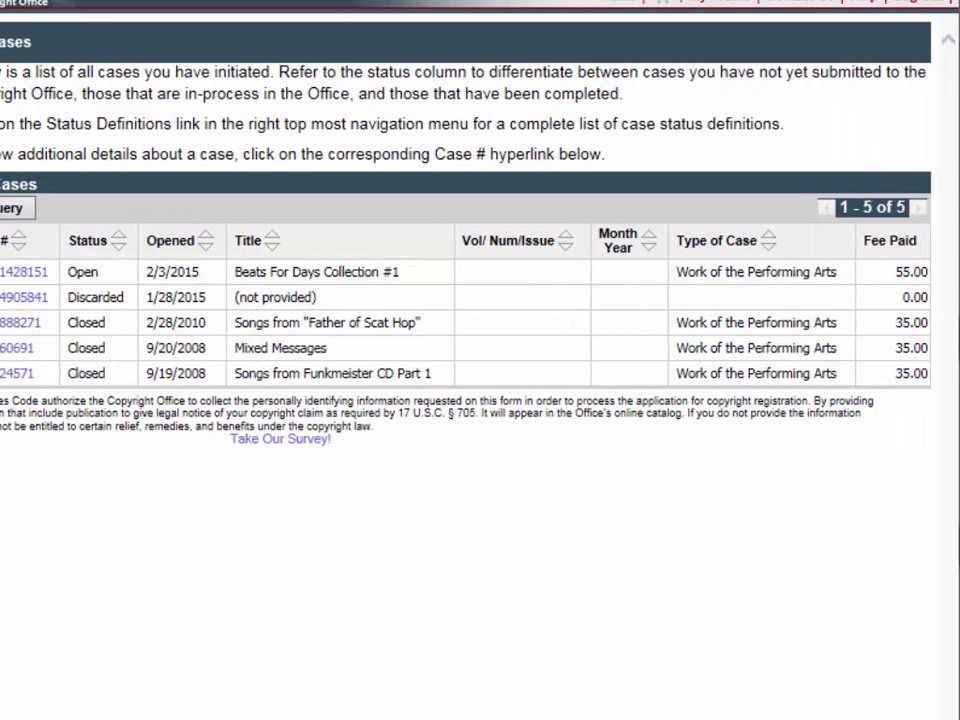
left_click_drag(928, 375, 898, 379)
left_click(889, 405)
left_click_drag(446, 381, 261, 381)
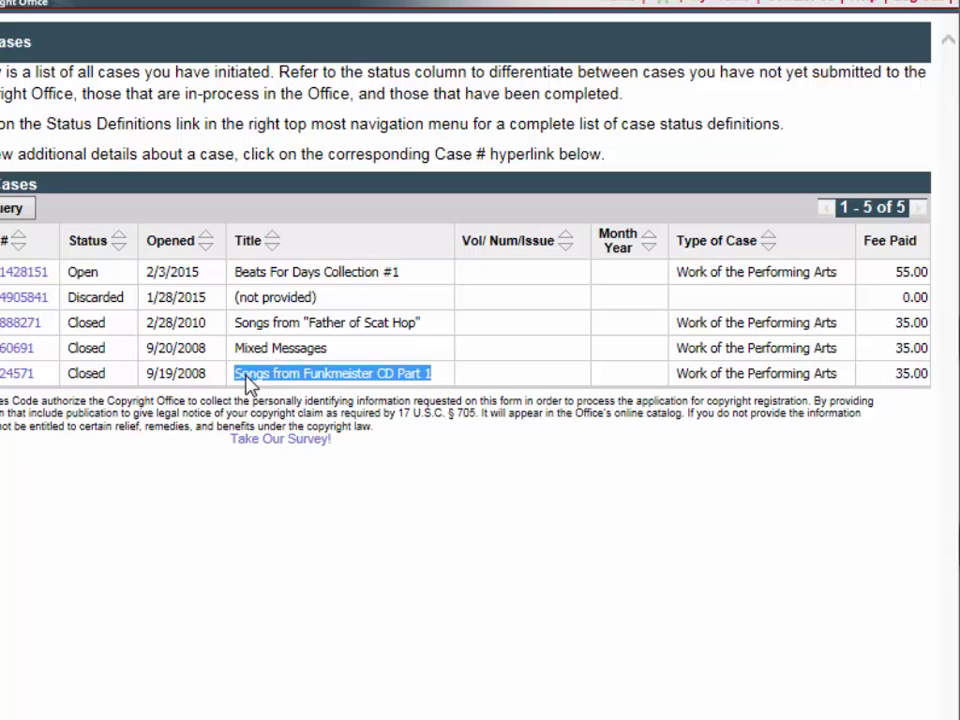
left_click(362, 363)
left_click_drag(328, 349, 244, 354)
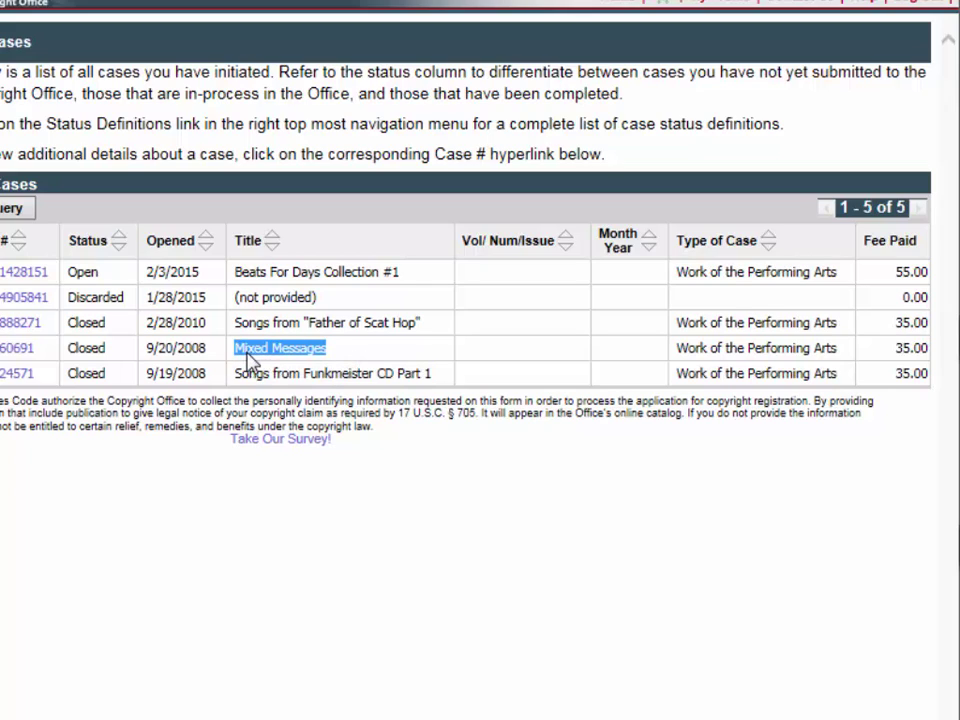
left_click(262, 374)
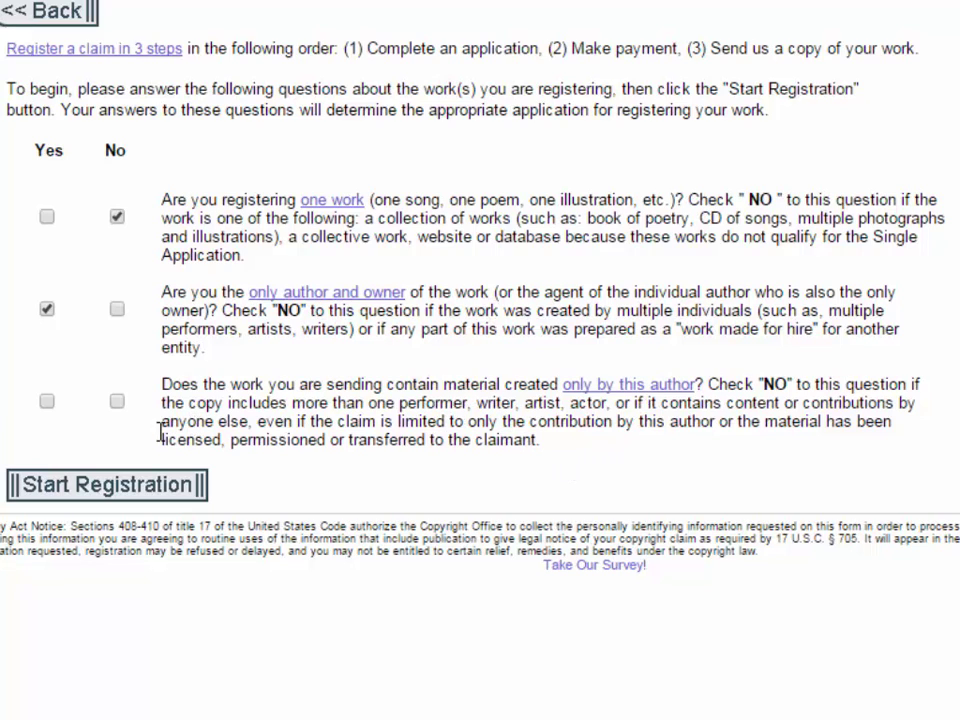
Answer Yes to material created only by this author and start the registration.
left_click(47, 402)
left_click(108, 486)
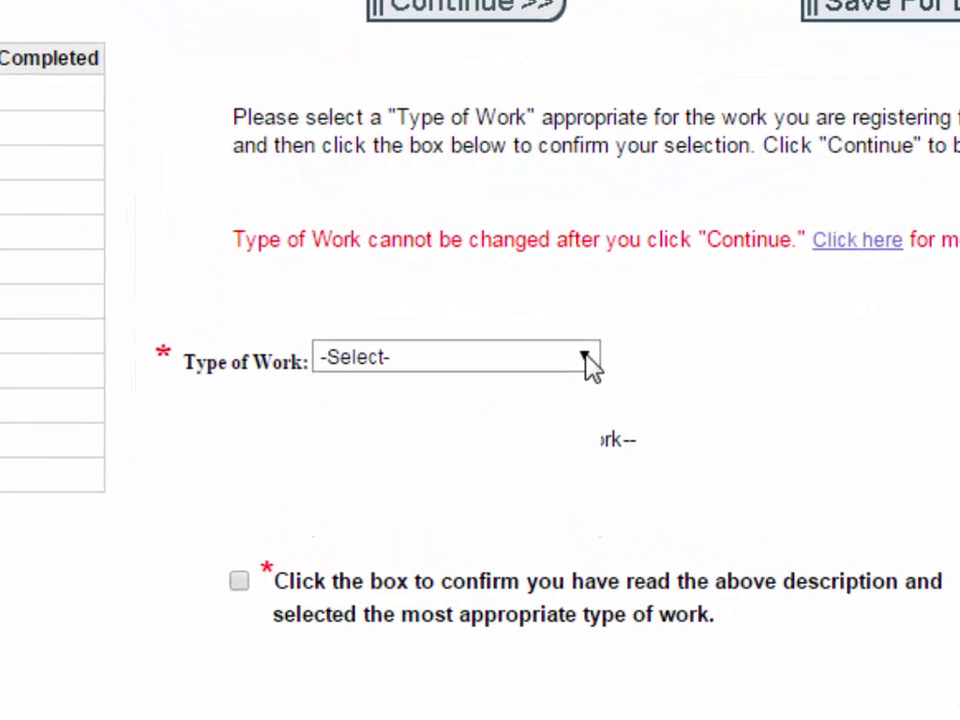
Change Type of Work from Sound Recording to Work of the Performing Arts.
left_click(498, 327)
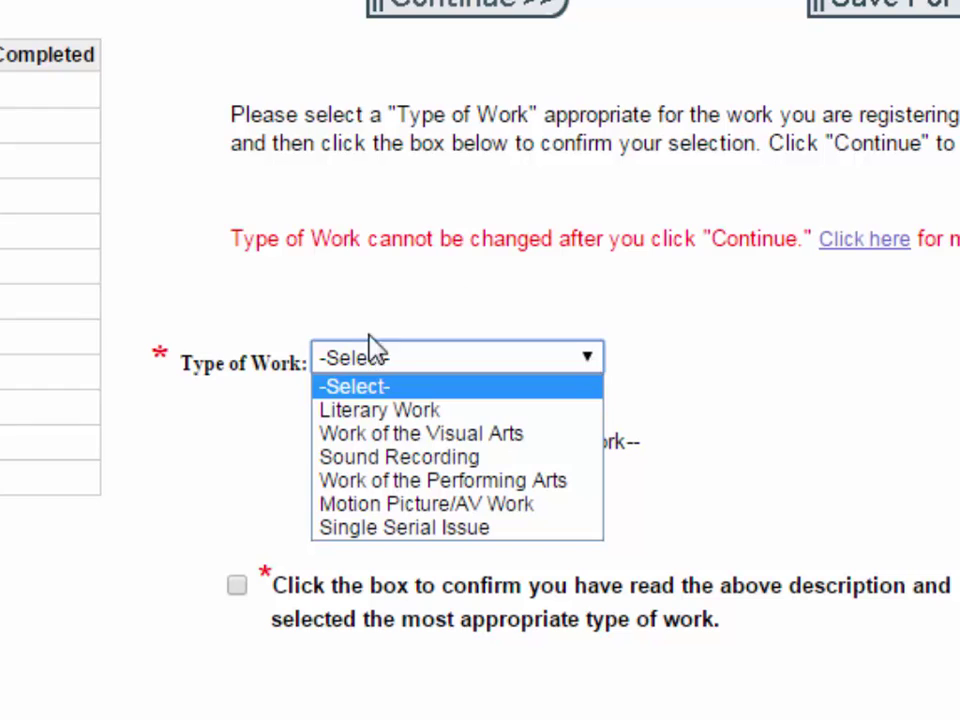
left_click(373, 456)
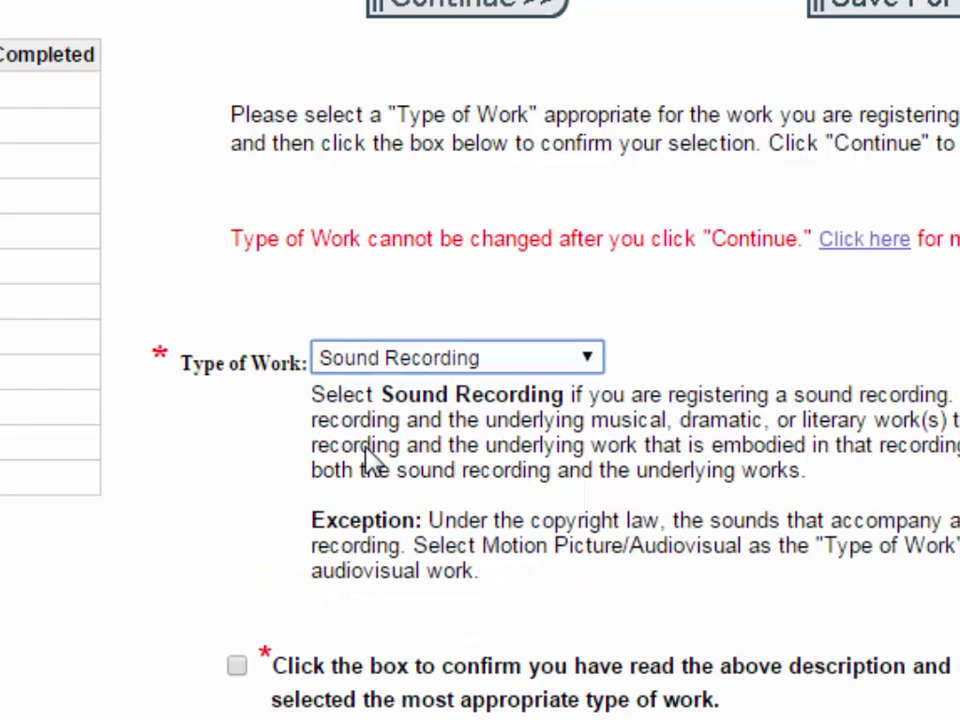
left_click(405, 316)
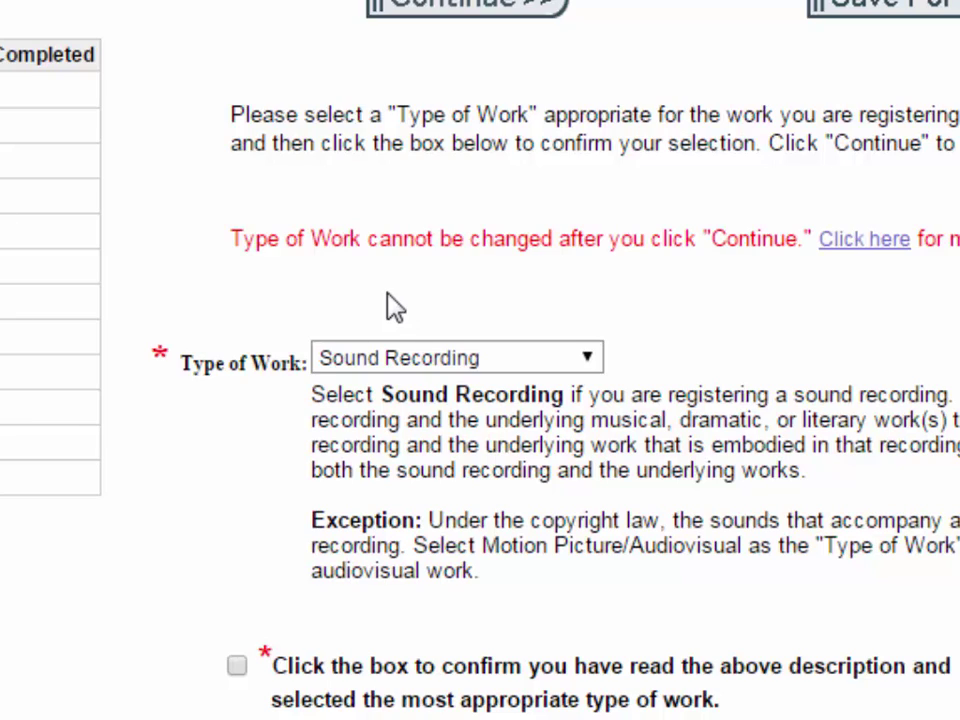
left_click(468, 362)
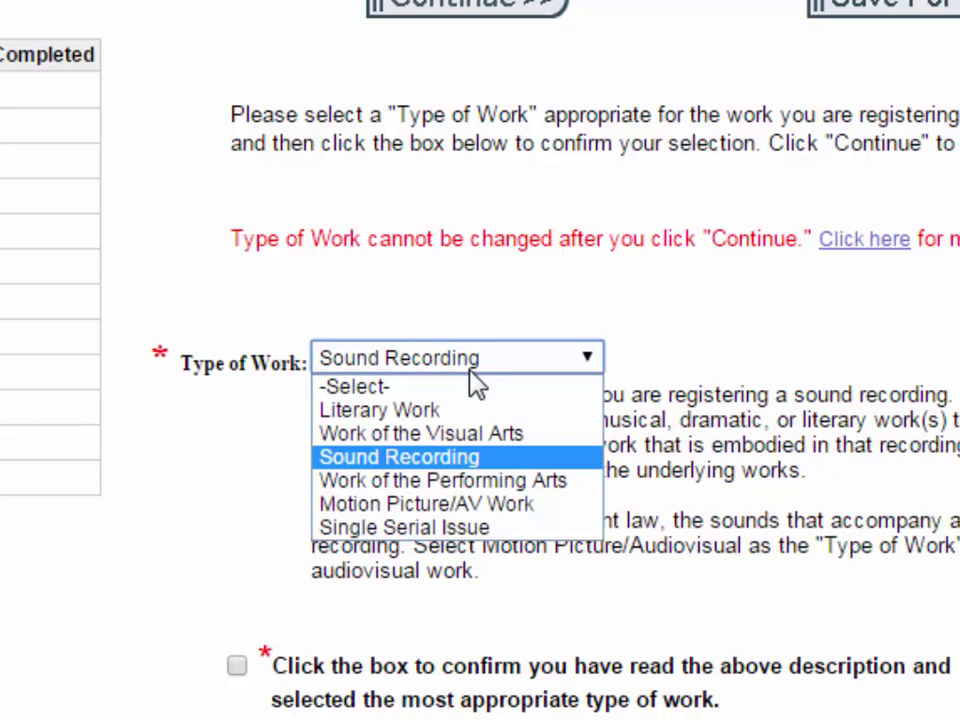
left_click(455, 485)
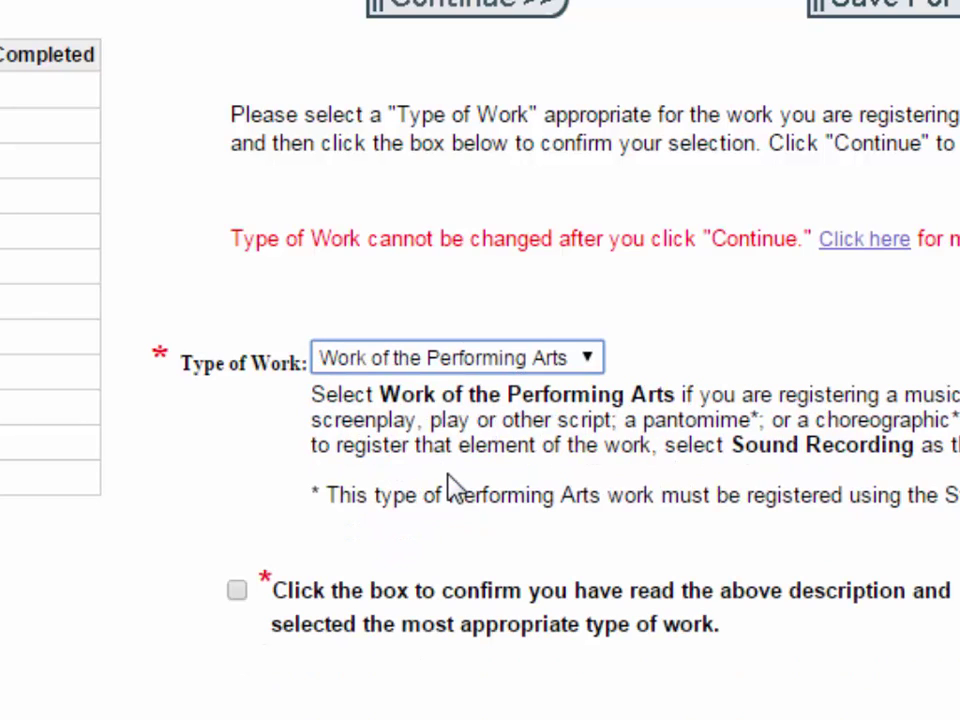
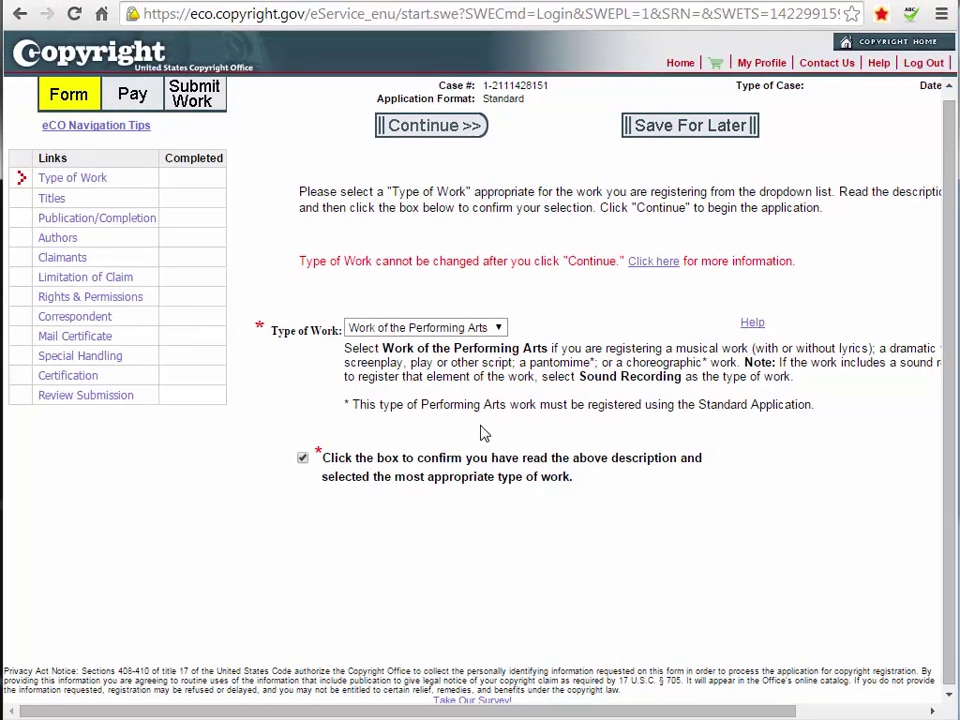
Create a new title entry 'Beats For Days Collection #1' as the title of work being registered.
left_click(435, 131)
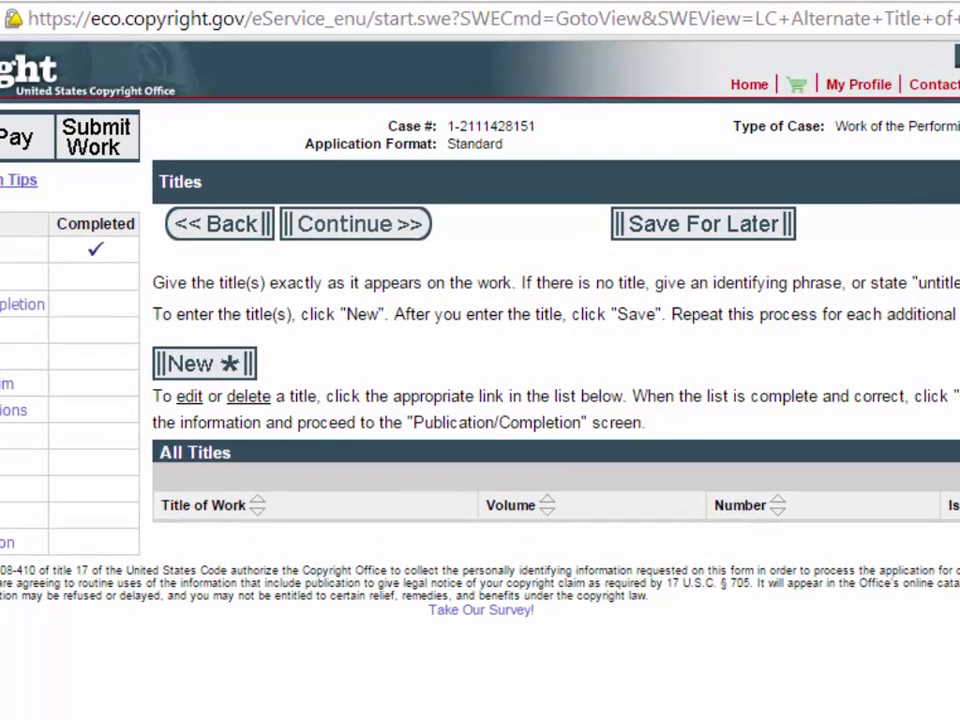
left_click(208, 366)
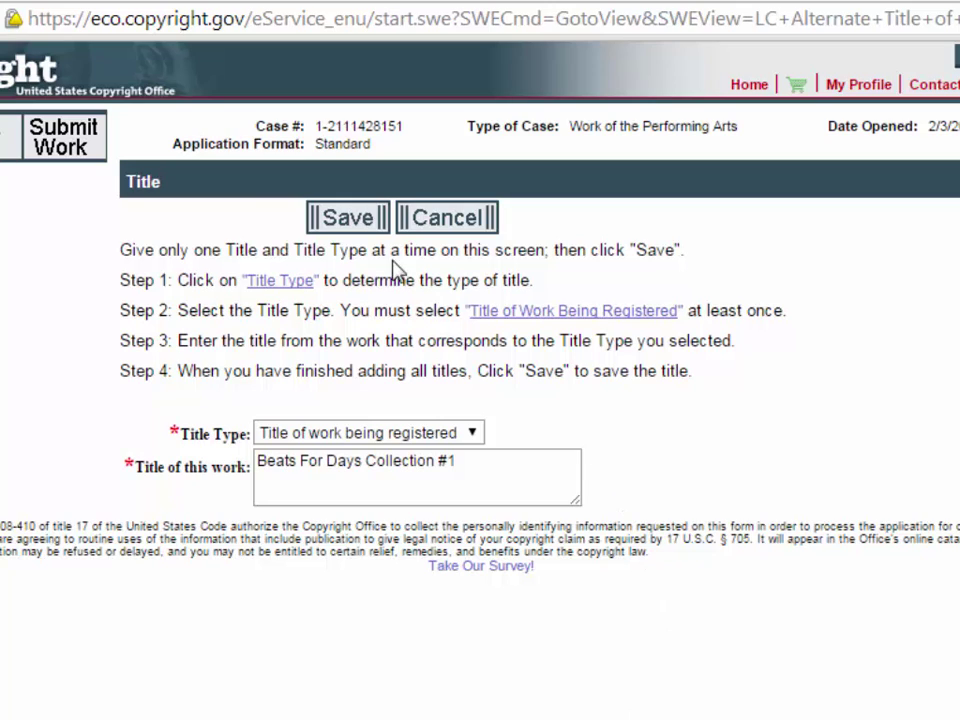
left_click(469, 462)
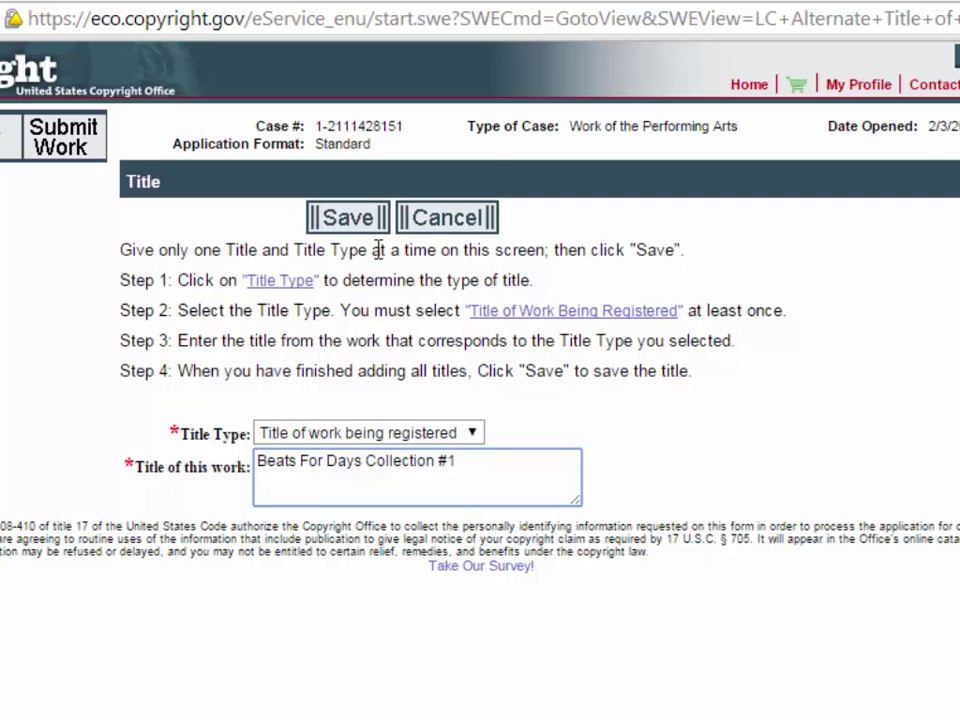
left_click(348, 220)
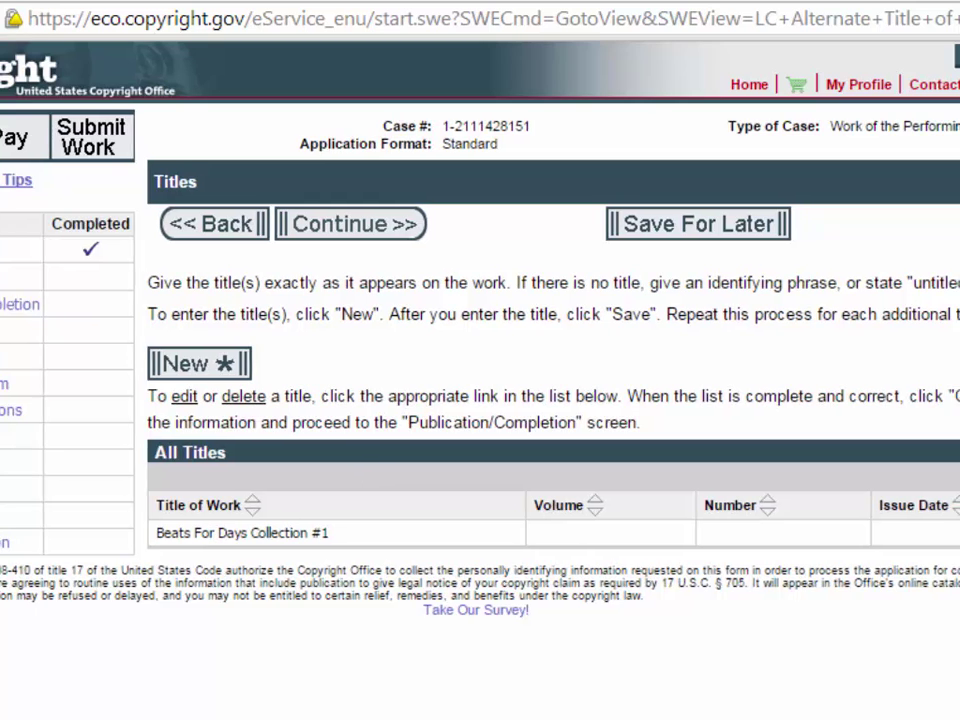
scroll(480, 380, "right", 5)
scroll(480, 380, "left", 5)
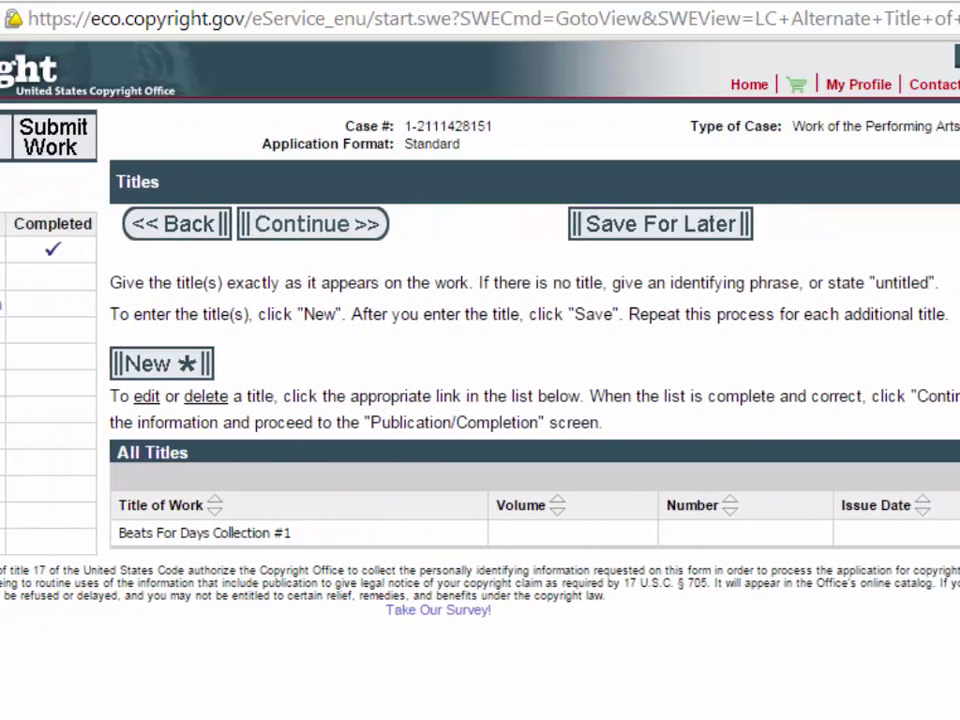
Answer No to published, enter 2015 as the year of completion, and continue to Authors.
left_click(355, 230)
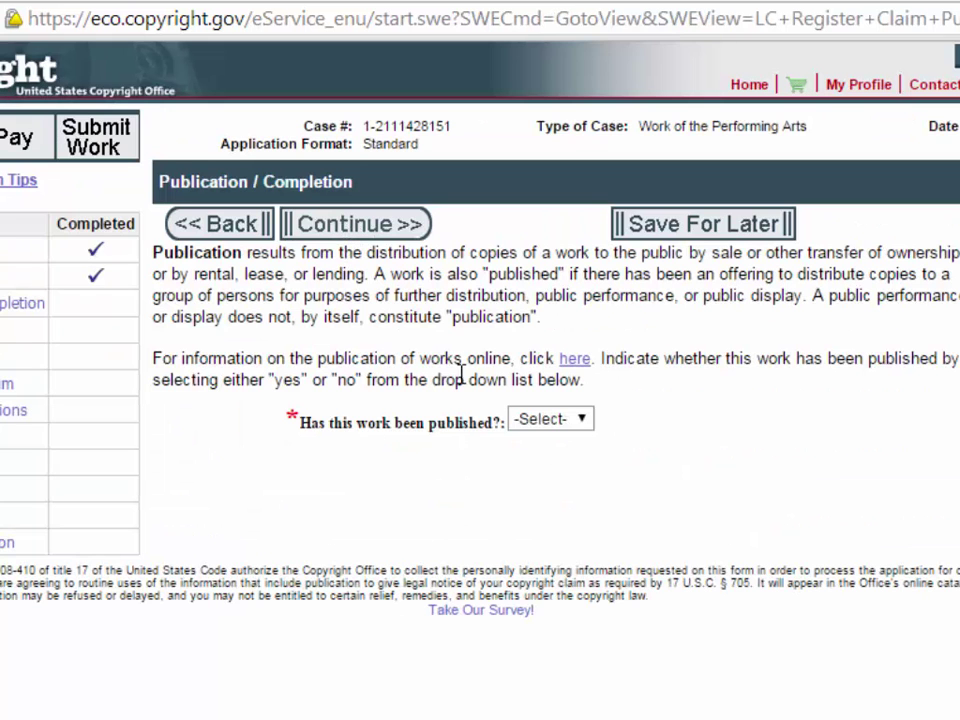
left_click(580, 420)
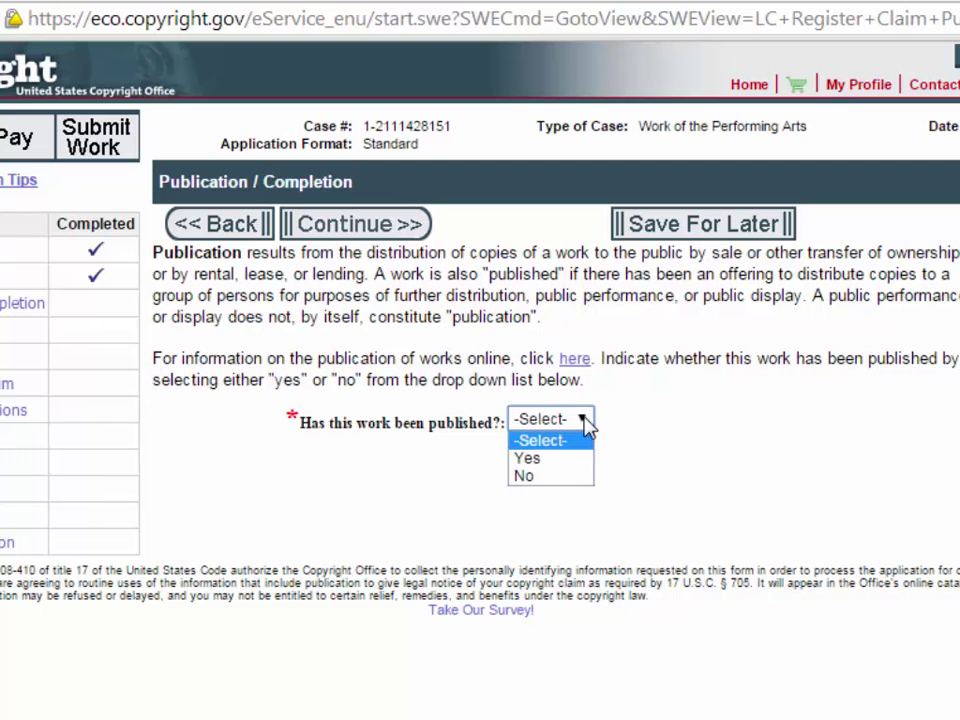
left_click(530, 476)
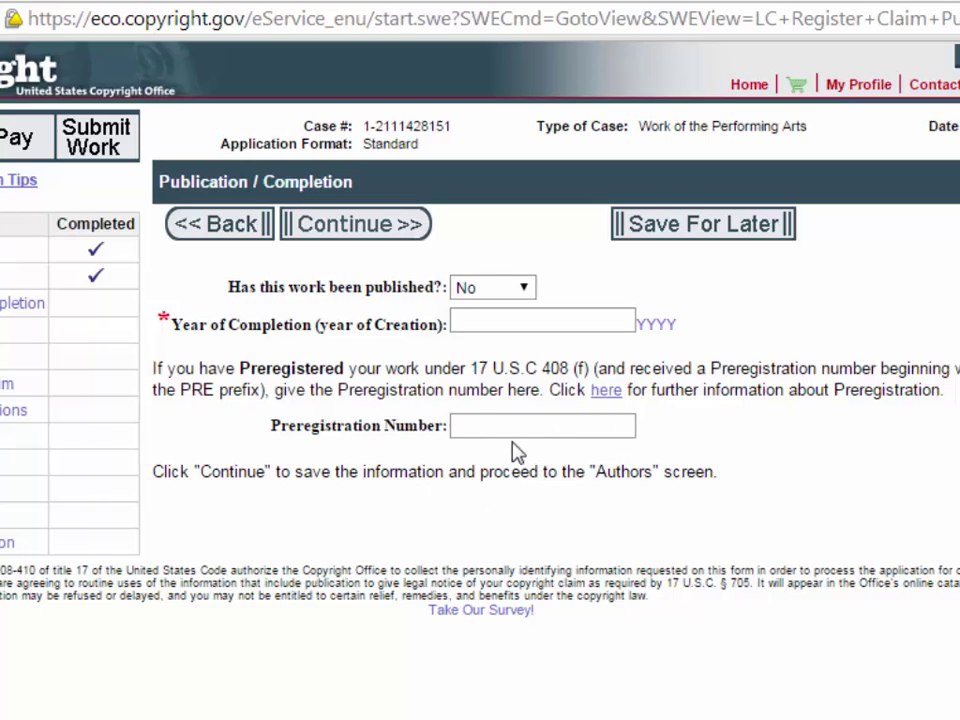
left_click(530, 320)
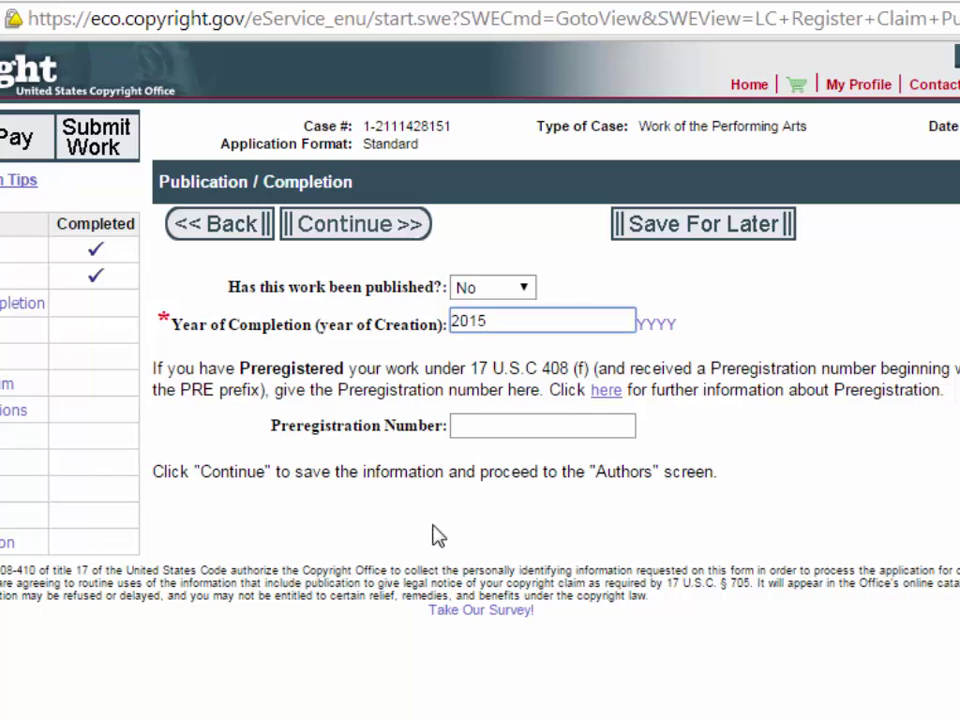
left_click(357, 228)
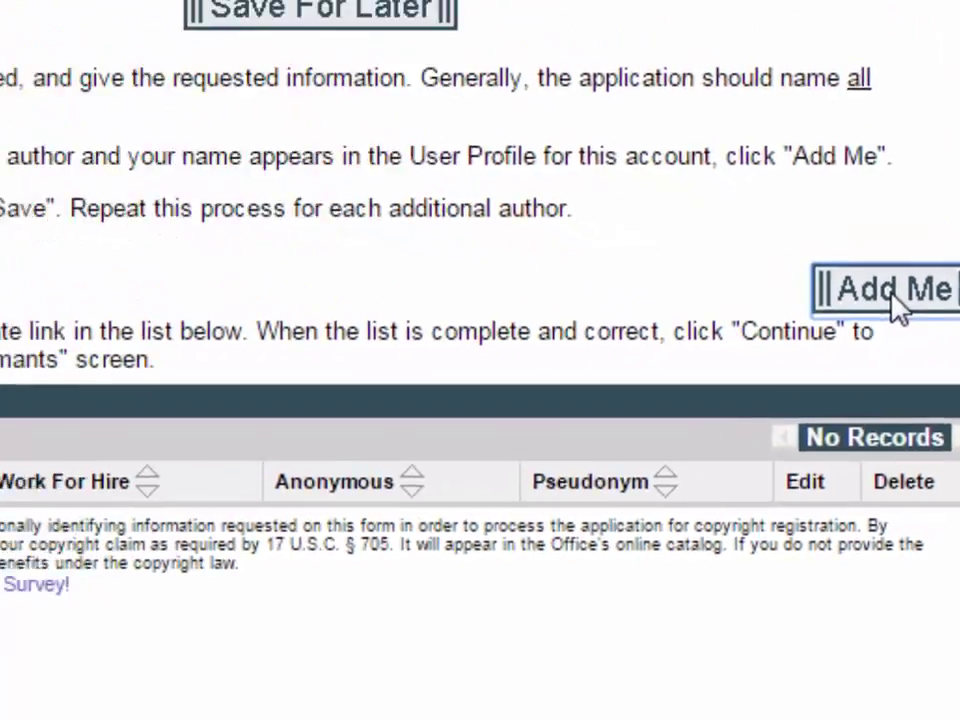
Add yourself as author, not made for hire, with United States citizenship.
left_click(840, 250)
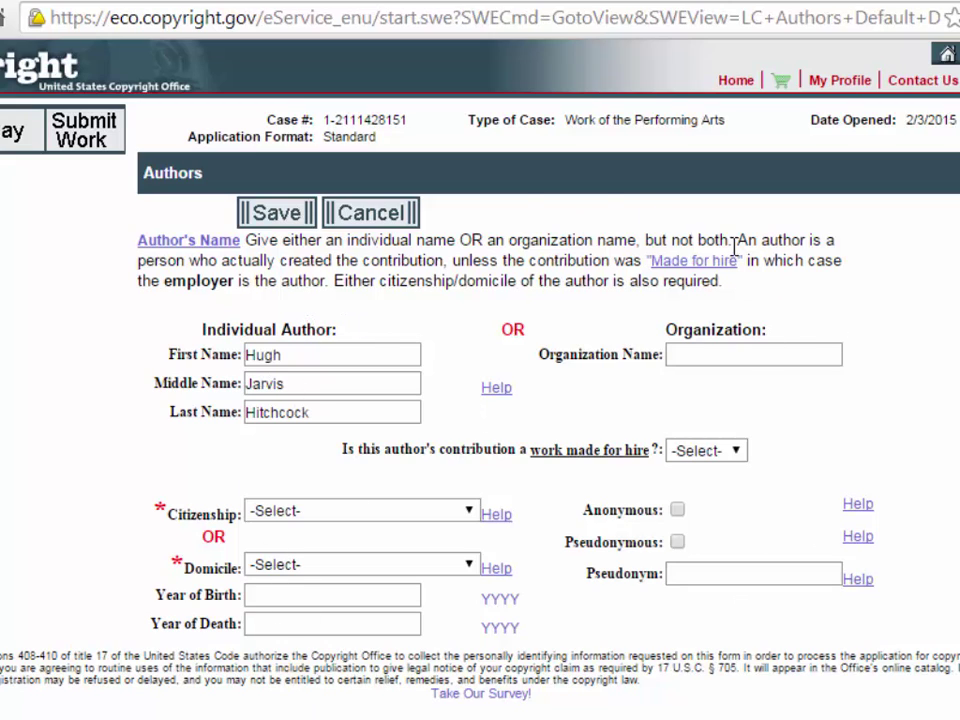
left_click(736, 452)
left_click(698, 506)
left_click(328, 520)
left_click(318, 548)
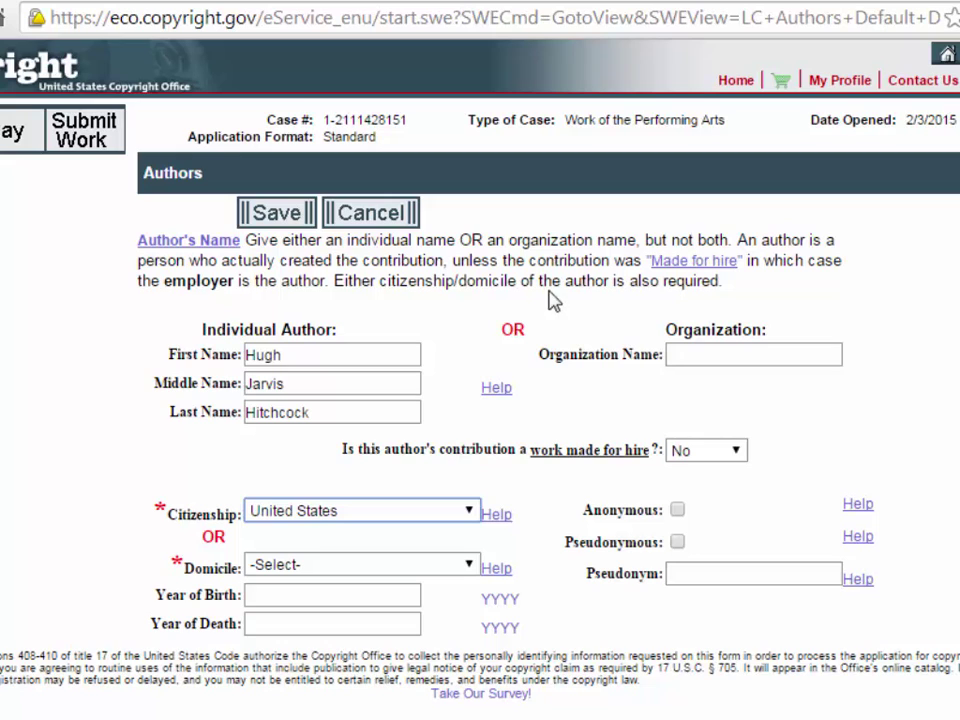
left_click(279, 219)
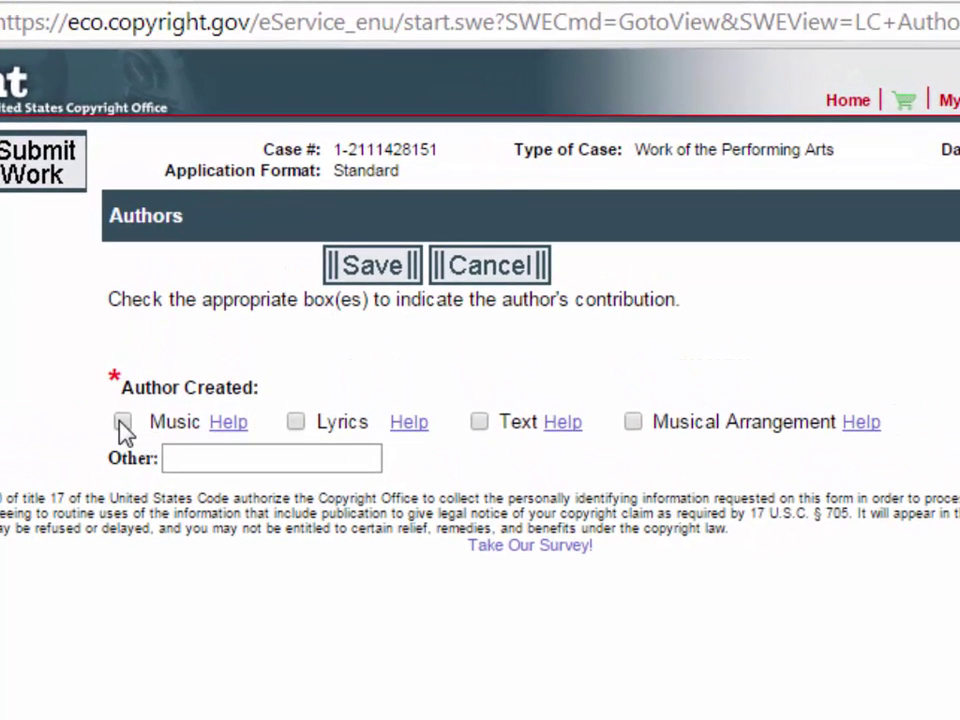
Credit the author with music, musical arrangement and lyrics, and save.
left_click(141, 371)
left_click(639, 429)
left_click(296, 424)
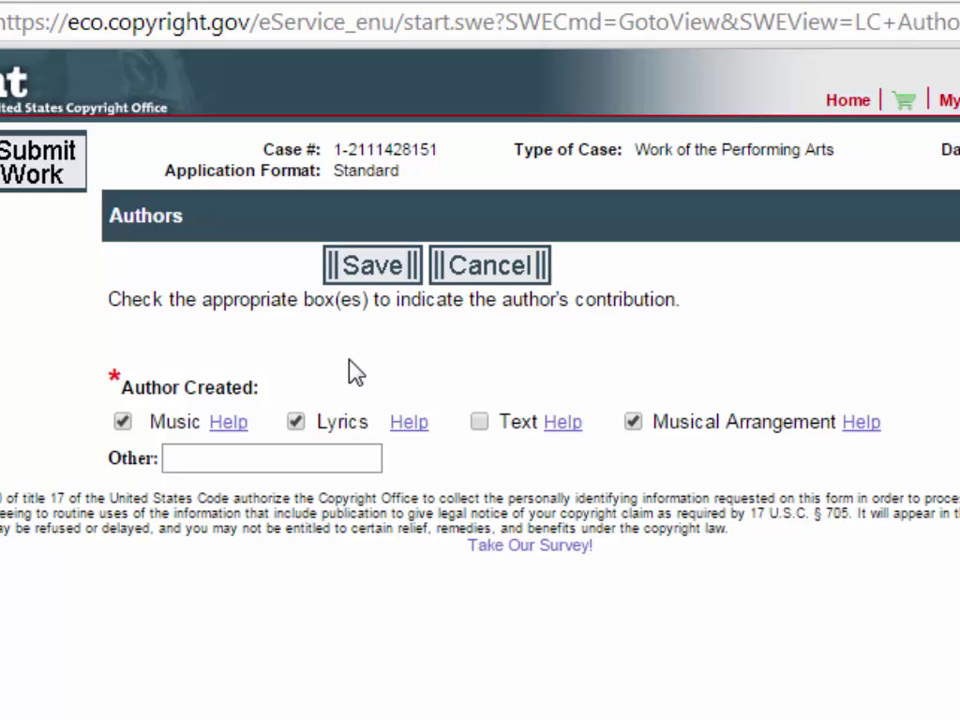
left_click(385, 272)
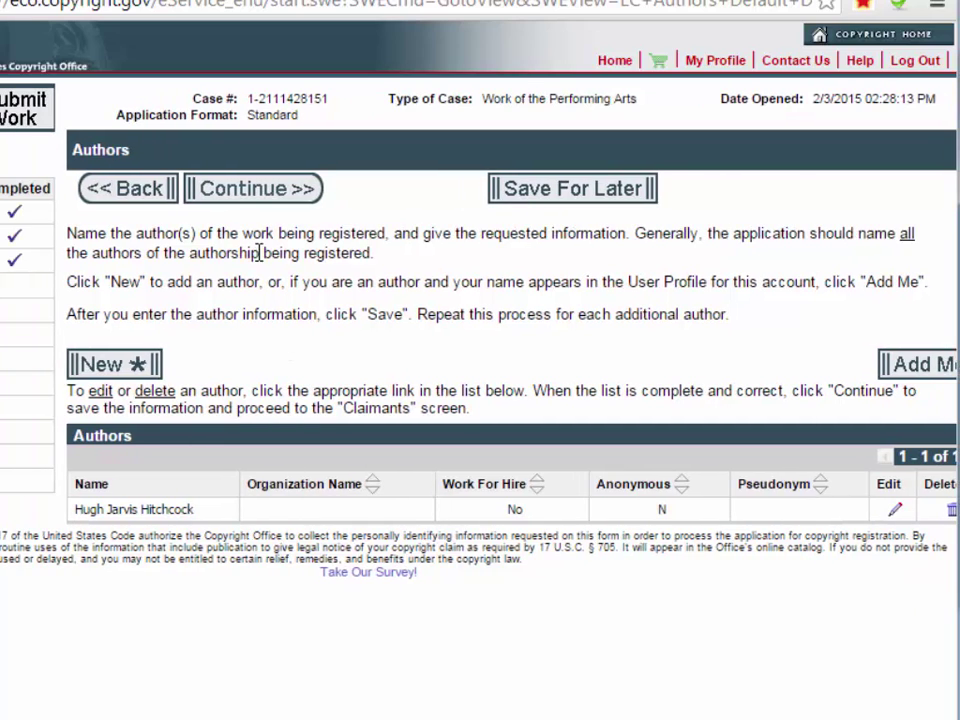
Add yourself as copyright claimant with Add Me, save, and continue to Limitation of Claim.
left_click(270, 196)
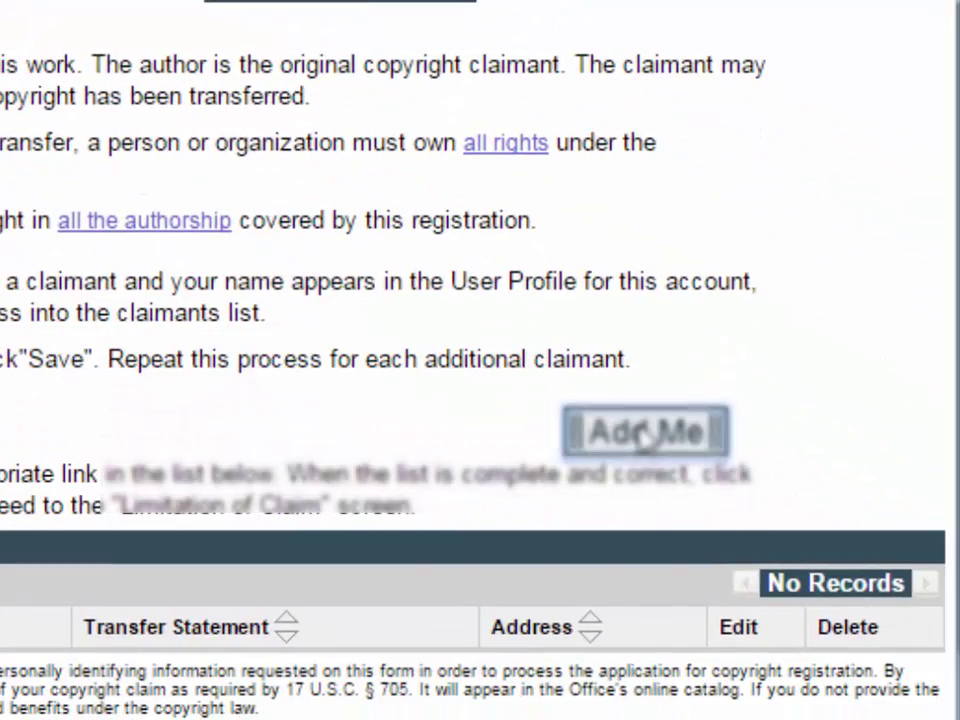
left_click(645, 432)
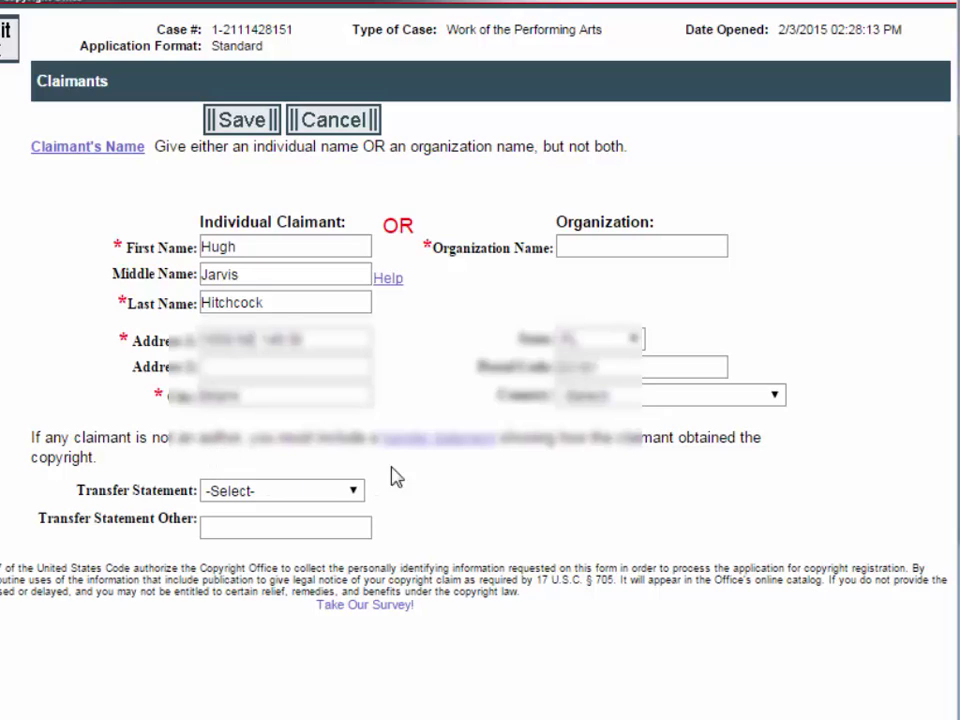
left_click(242, 122)
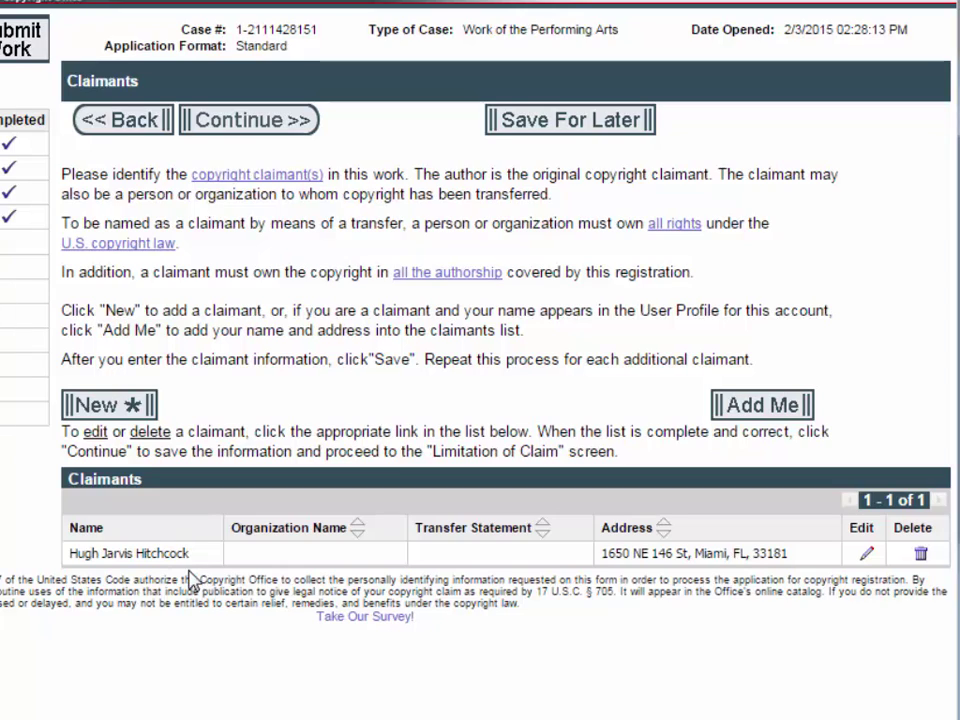
left_click_drag(190, 553, 72, 557)
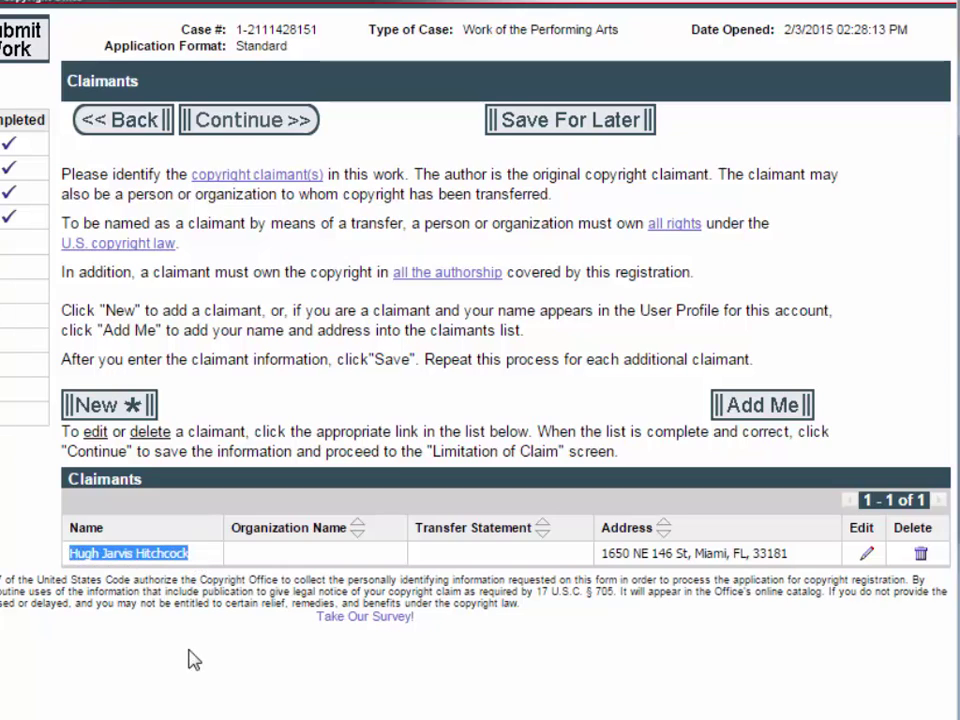
left_click(274, 707)
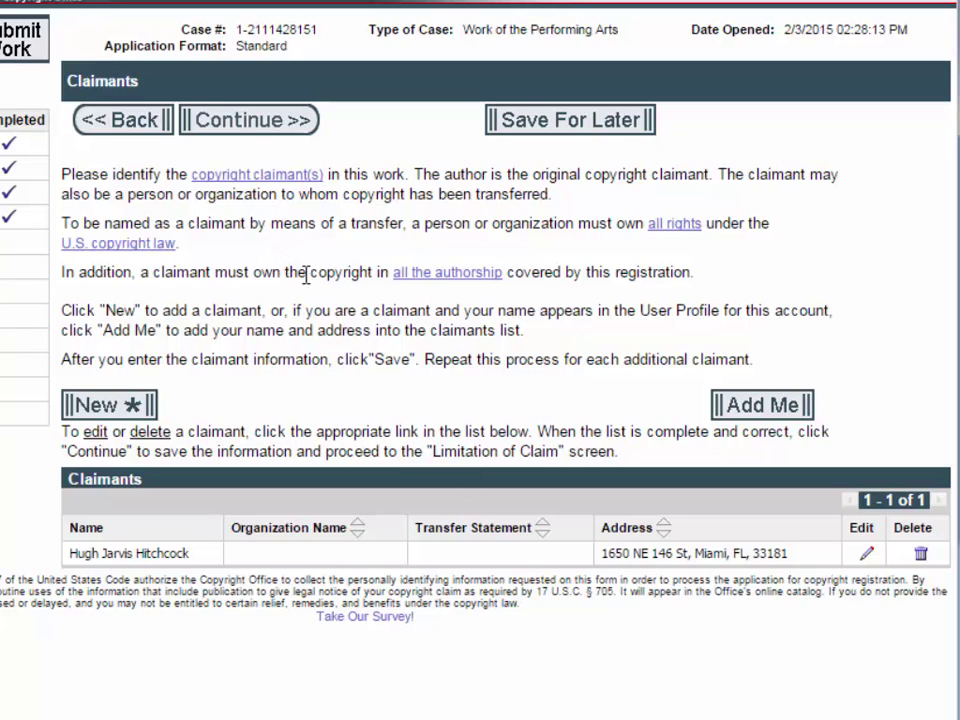
left_click(268, 122)
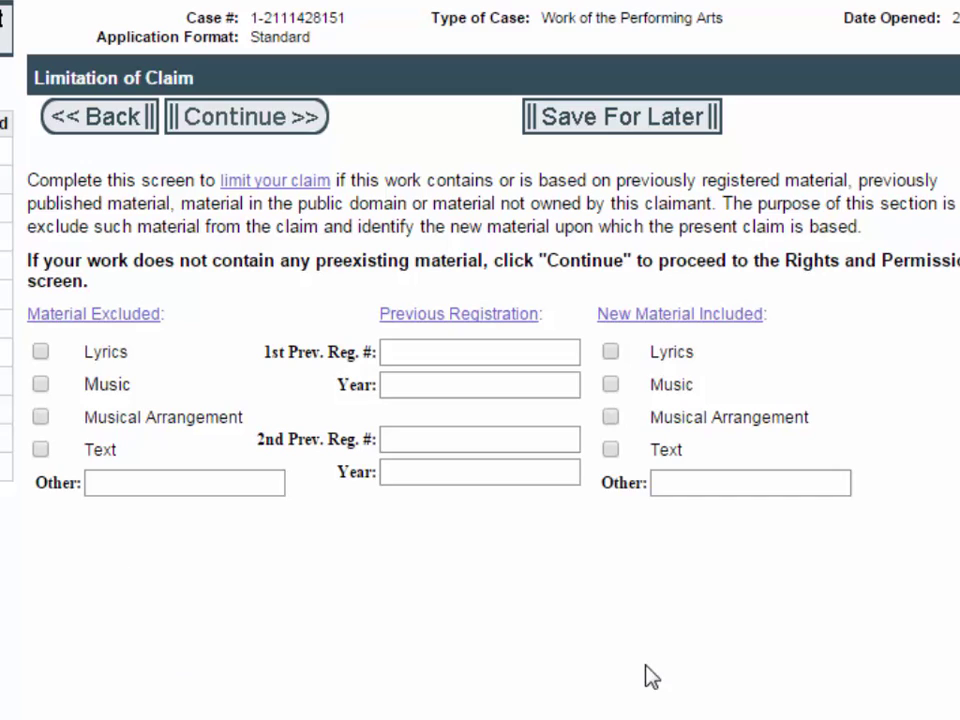
Leave every Limitation of Claim field blank and continue.
left_click(232, 120)
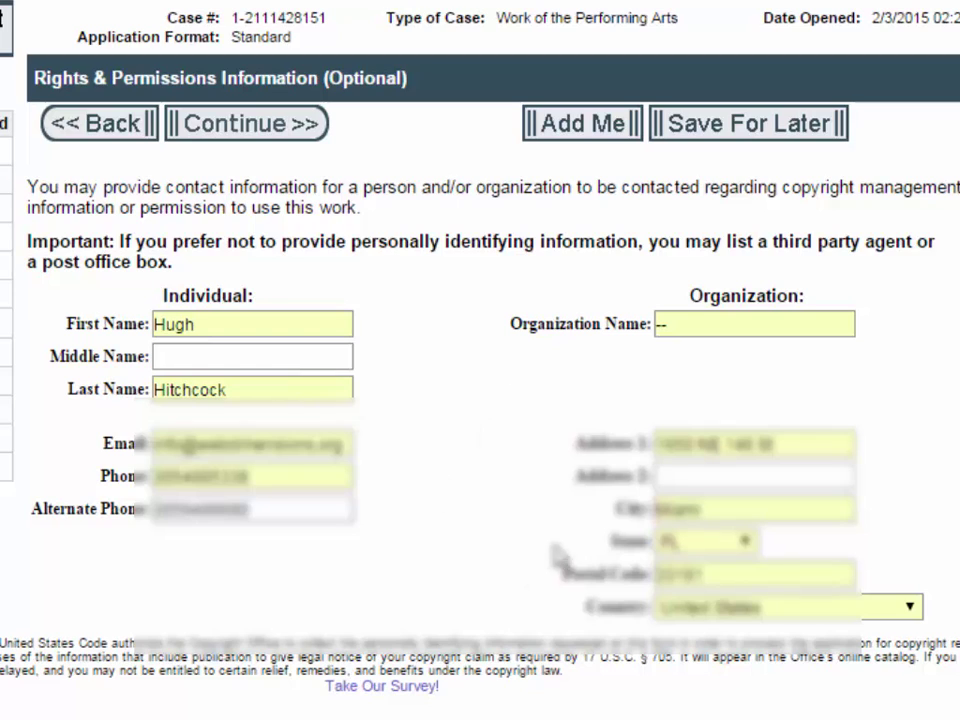
Accept the prefilled Rights & Permissions and Correspondent contact details.
left_click(228, 135)
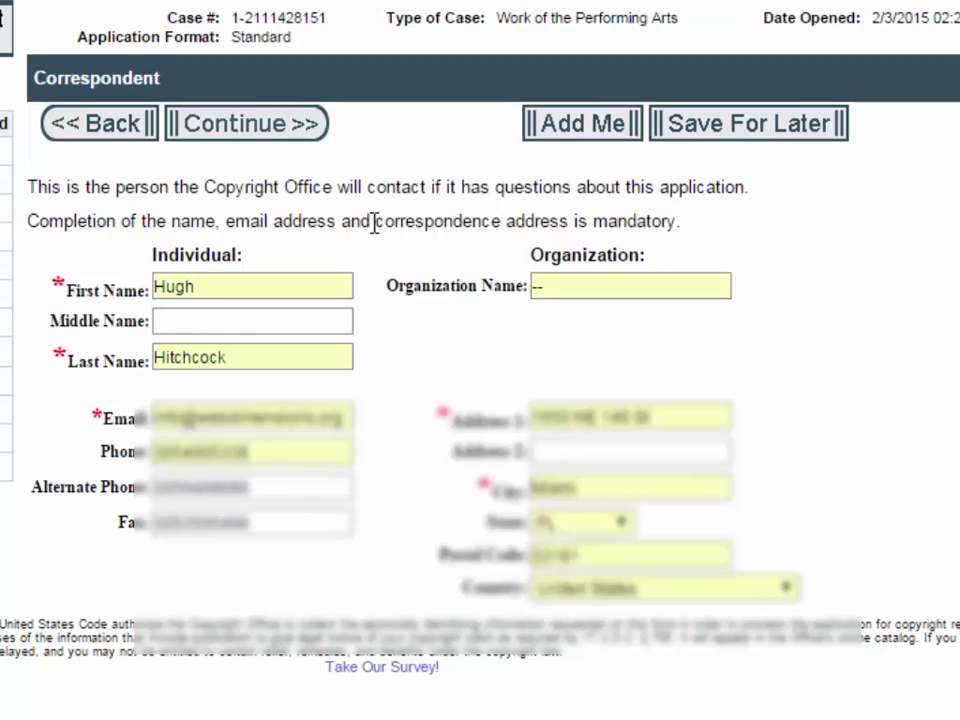
left_click(228, 133)
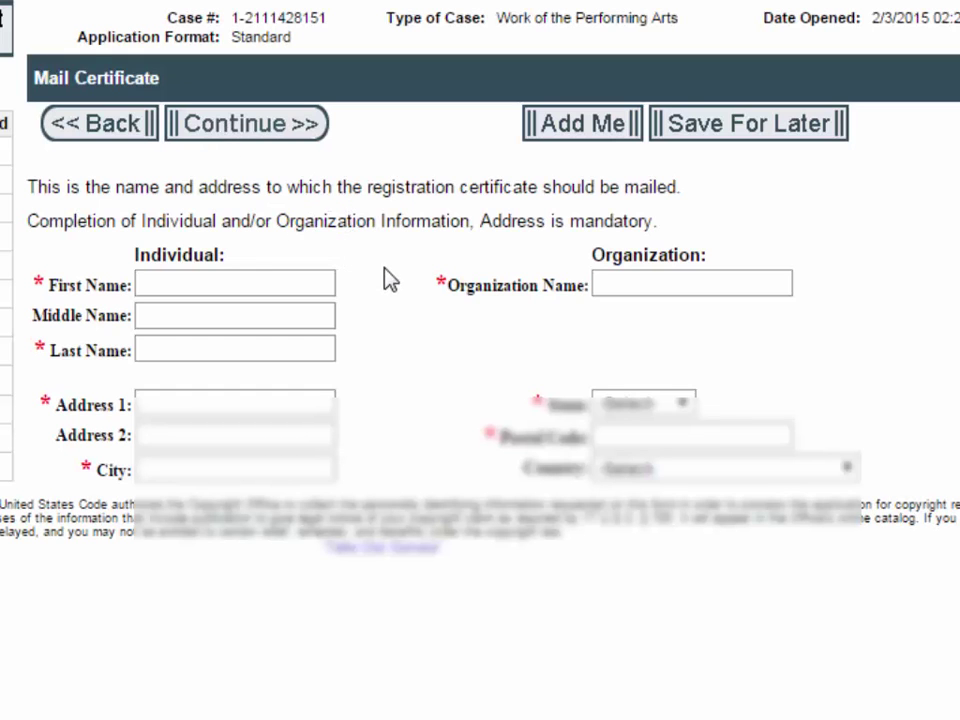
Fill the certificate mailing address from saved details, then skip Special Handling.
left_click(184, 283)
left_click(180, 258)
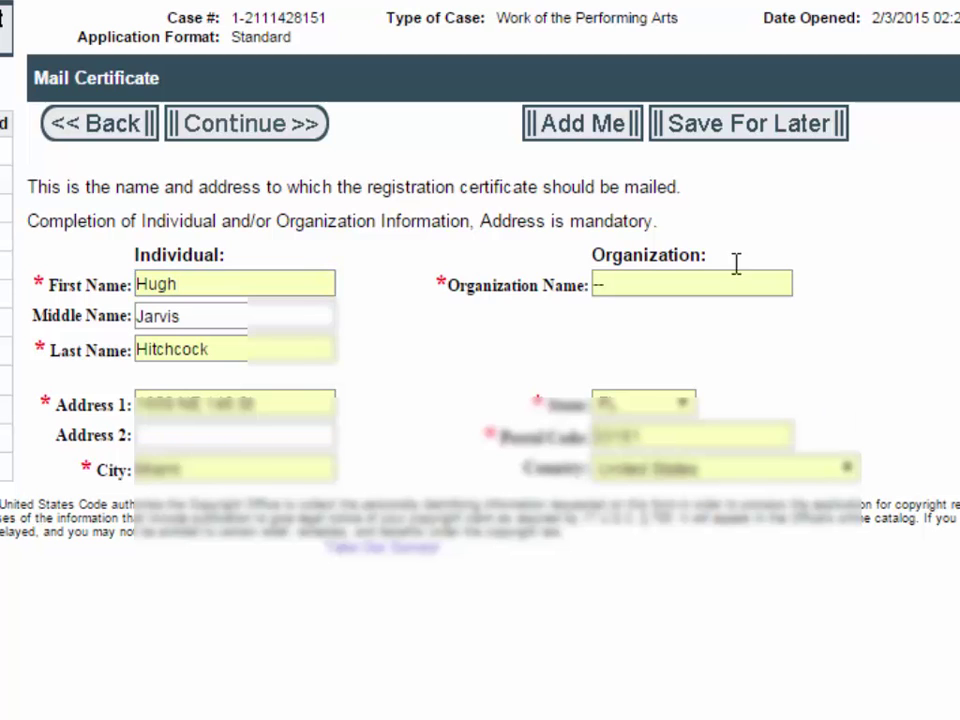
left_click(243, 140)
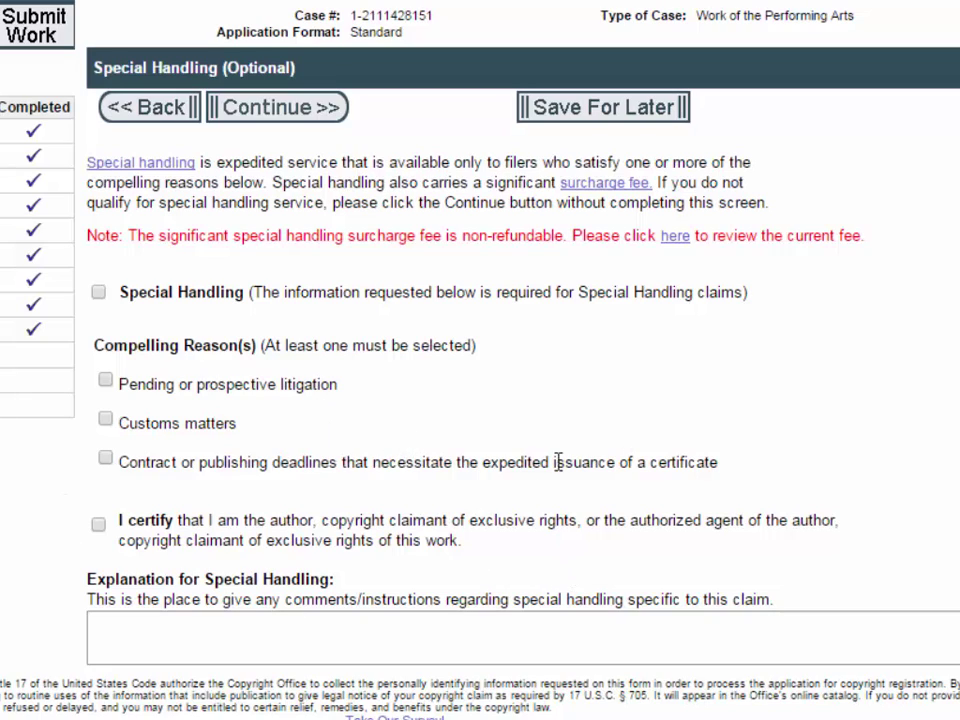
left_click(280, 117)
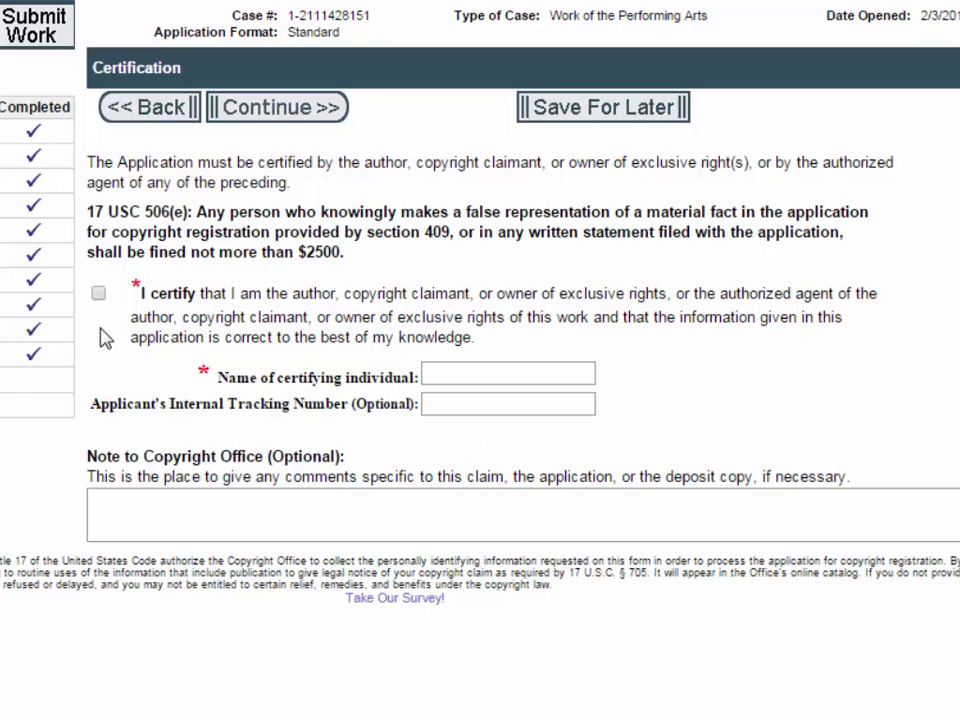
Tick the certification statement and enter the certifying individual's full name.
left_click(99, 295)
left_click_drag(300, 252, 342, 254)
left_click(365, 260)
left_click(476, 376)
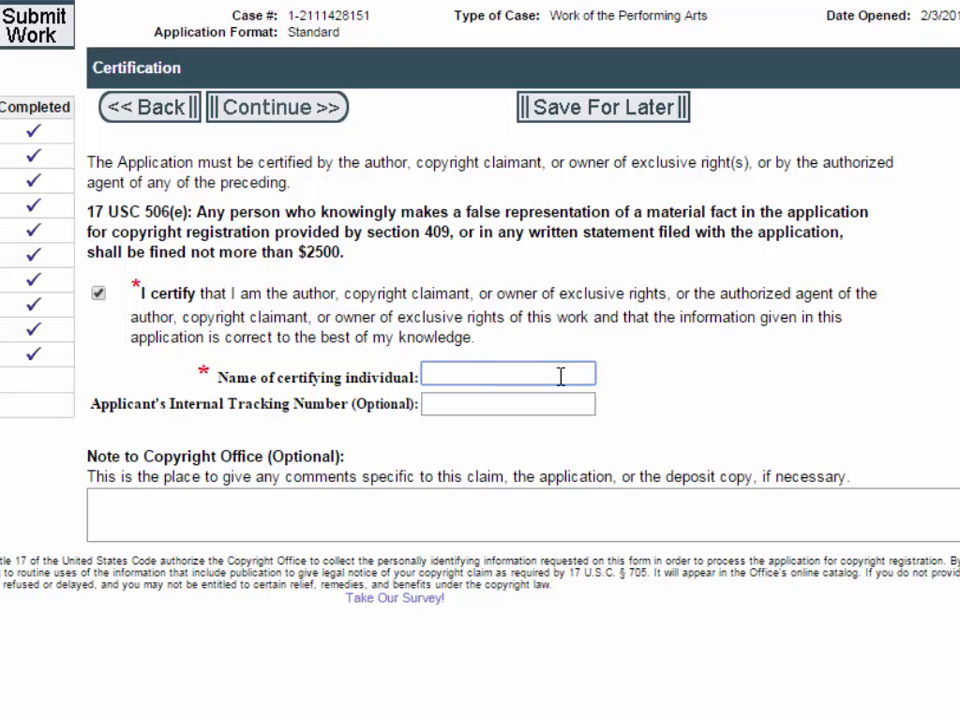
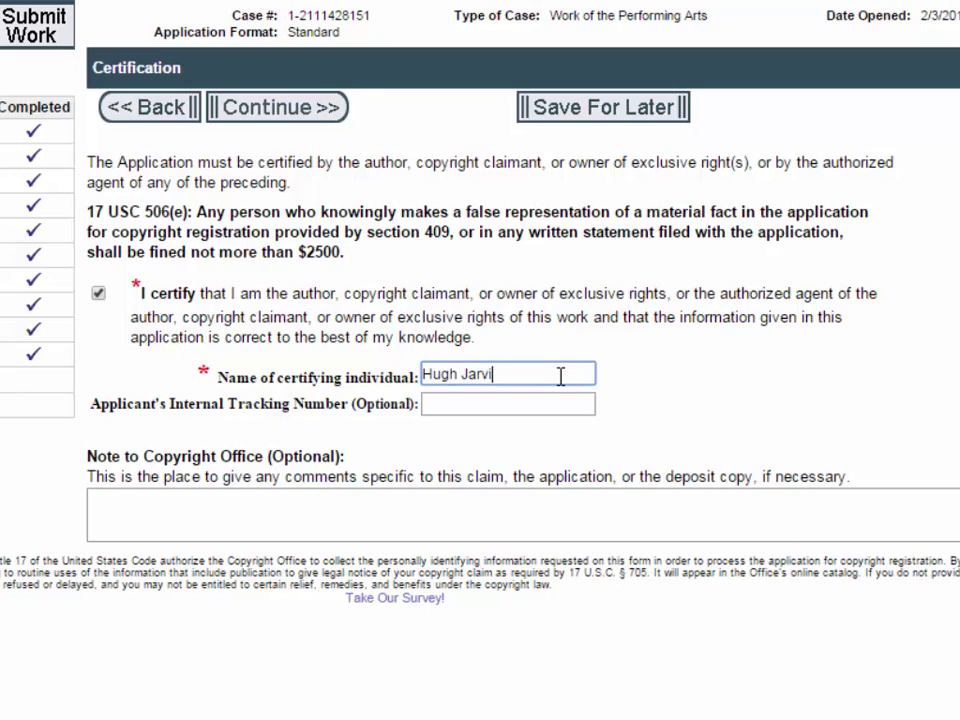
left_click(386, 266)
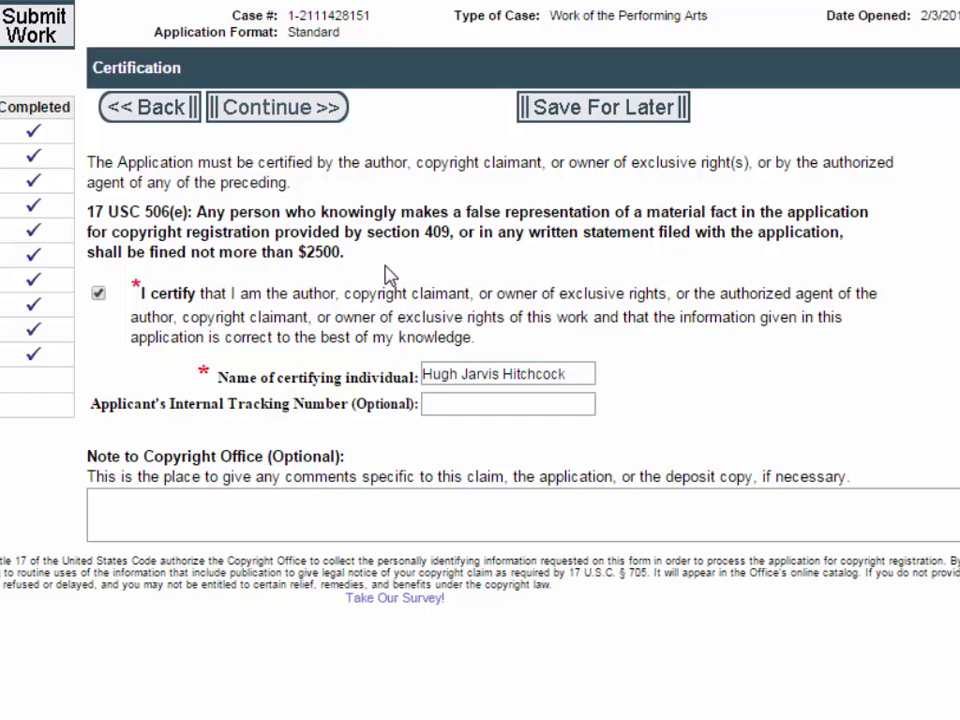
Open Review Submission and scroll through every completed section of the application summary.
left_click(276, 108)
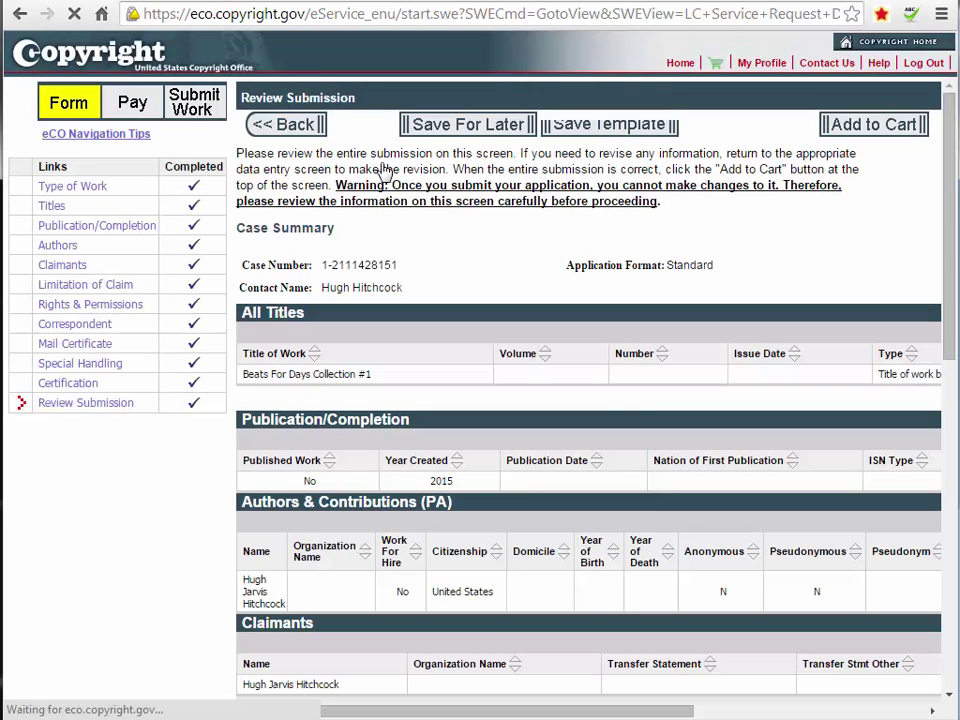
left_click_drag(956, 356, 959, 356)
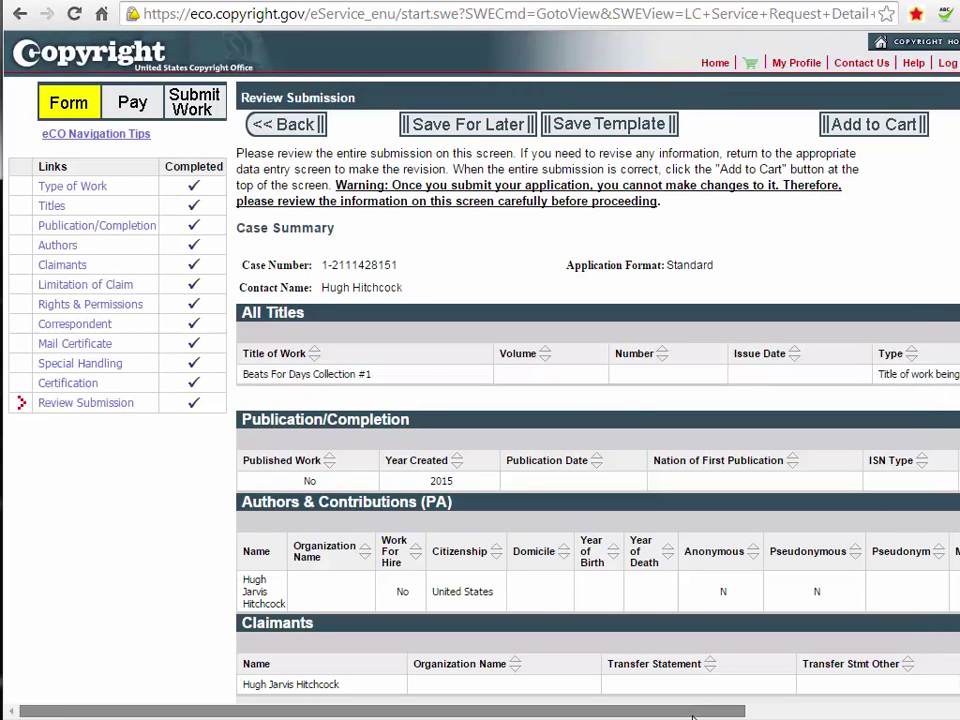
left_click_drag(739, 707, 913, 710)
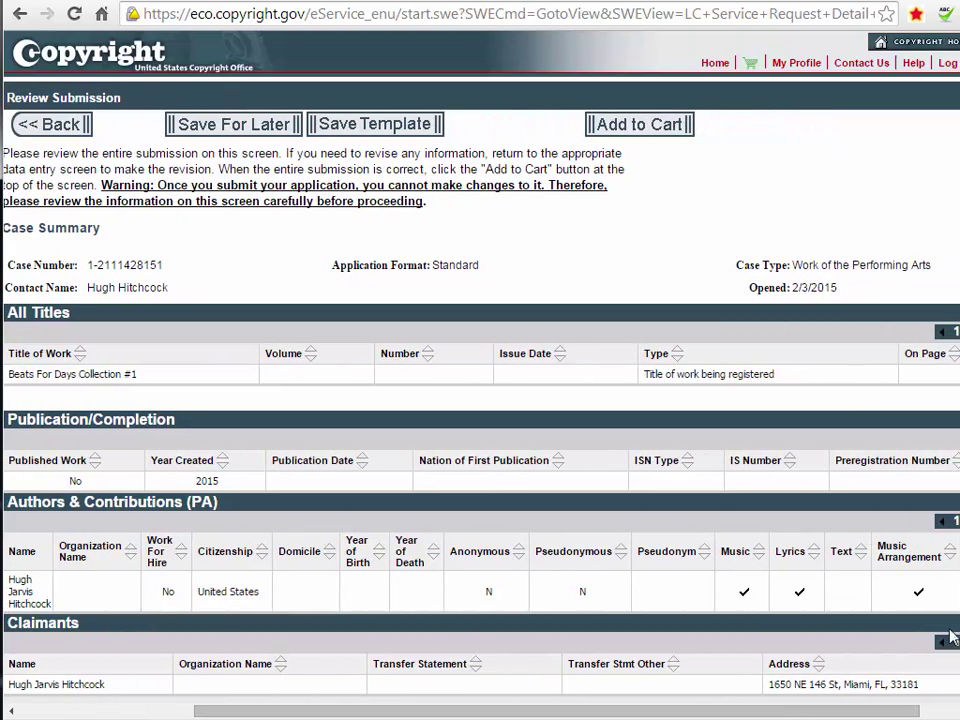
scroll(480, 400, "down", 3)
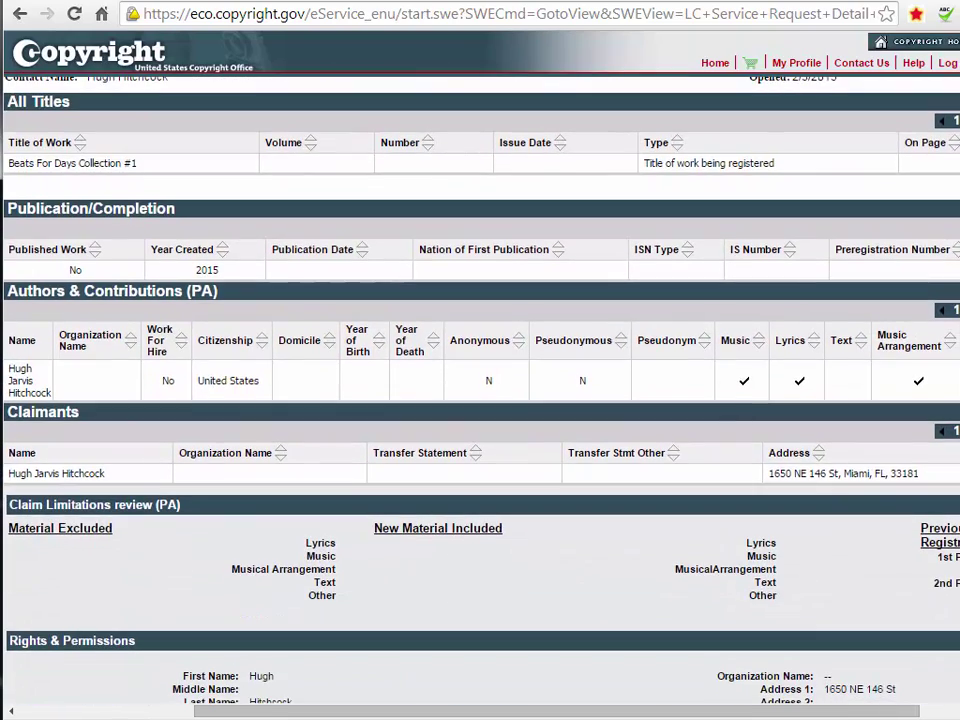
scroll(480, 400, "up", 2)
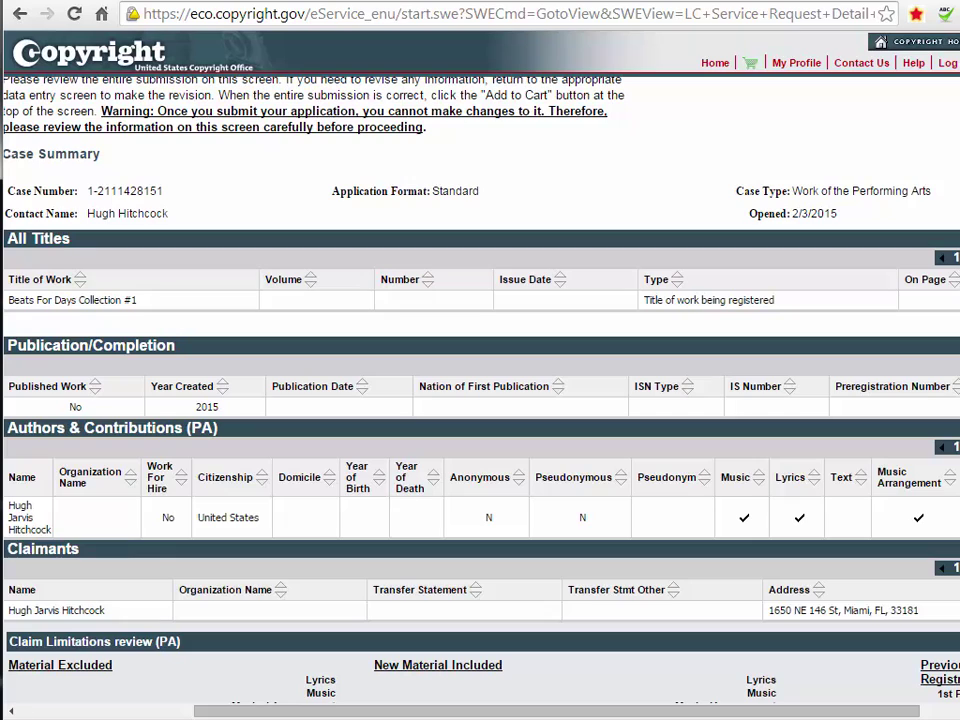
scroll(480, 400, "down", 3)
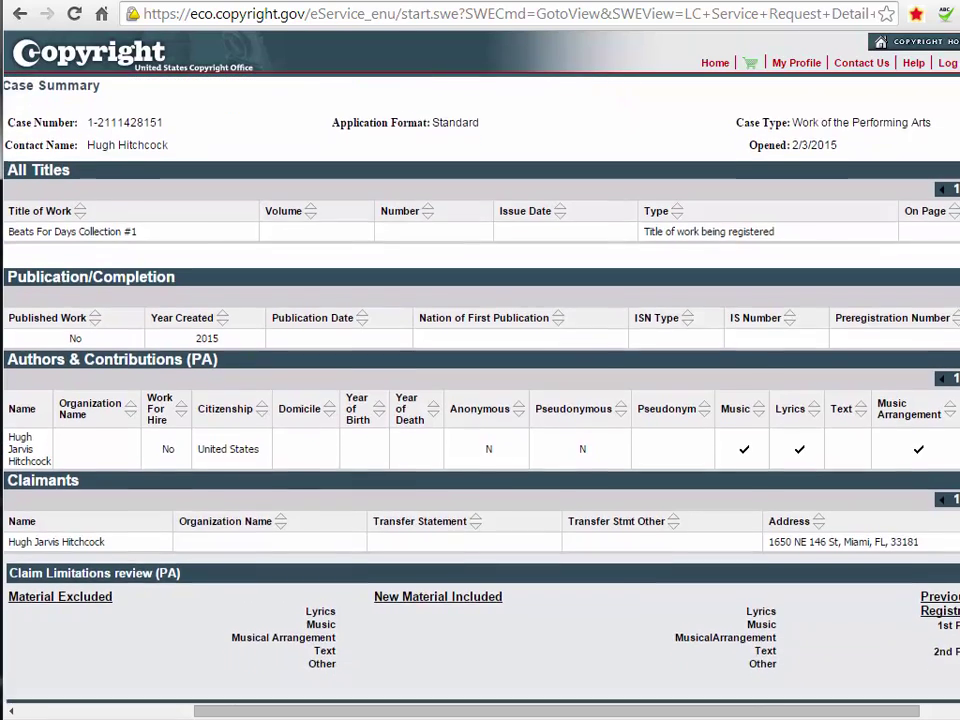
scroll(480, 400, "down", 2)
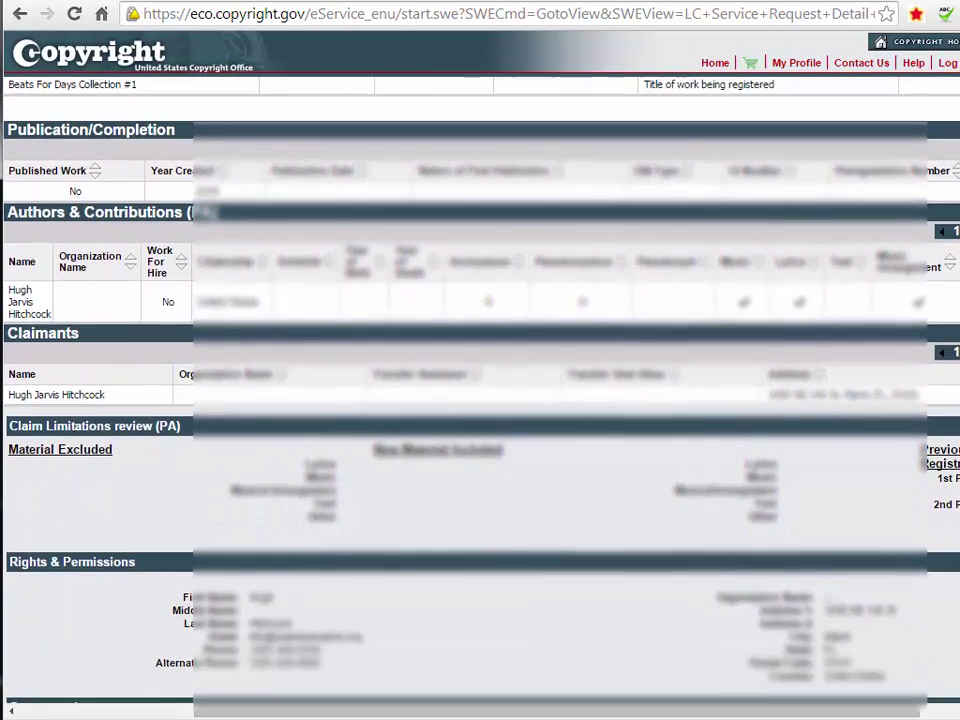
scroll(957, 414, "down", 3)
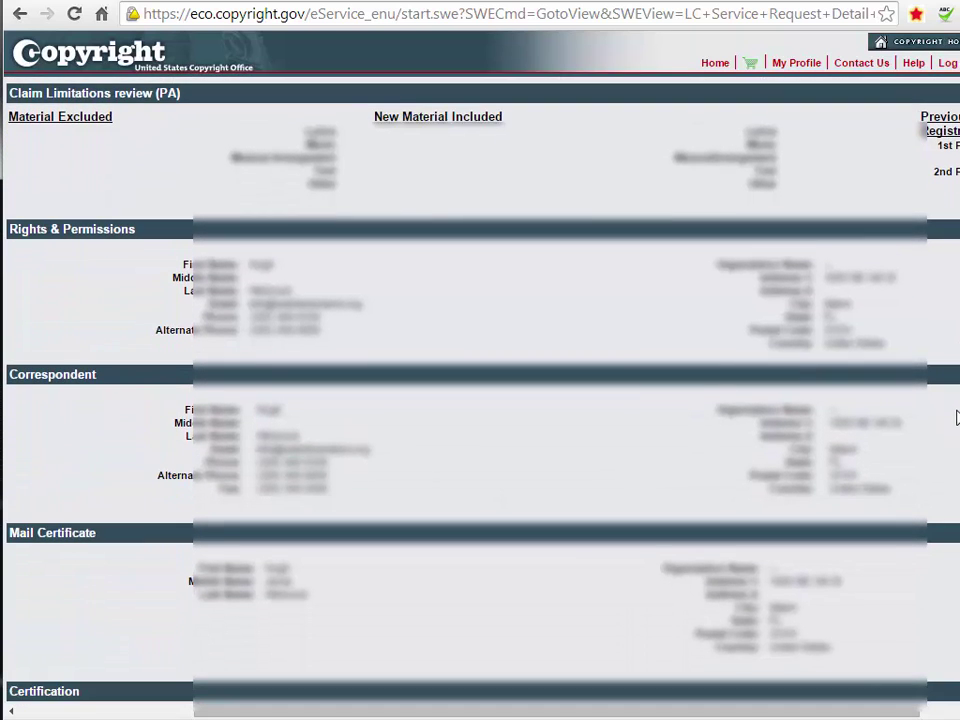
scroll(956, 428, "down", 1)
scroll(948, 490, "down", 1)
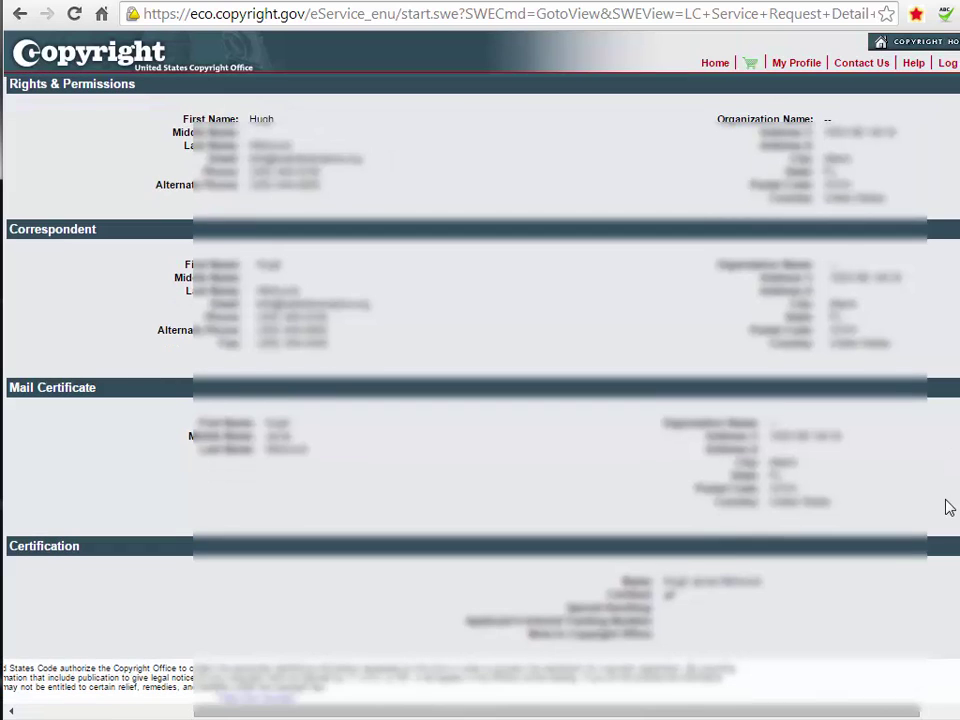
scroll(480, 380, "up", 1)
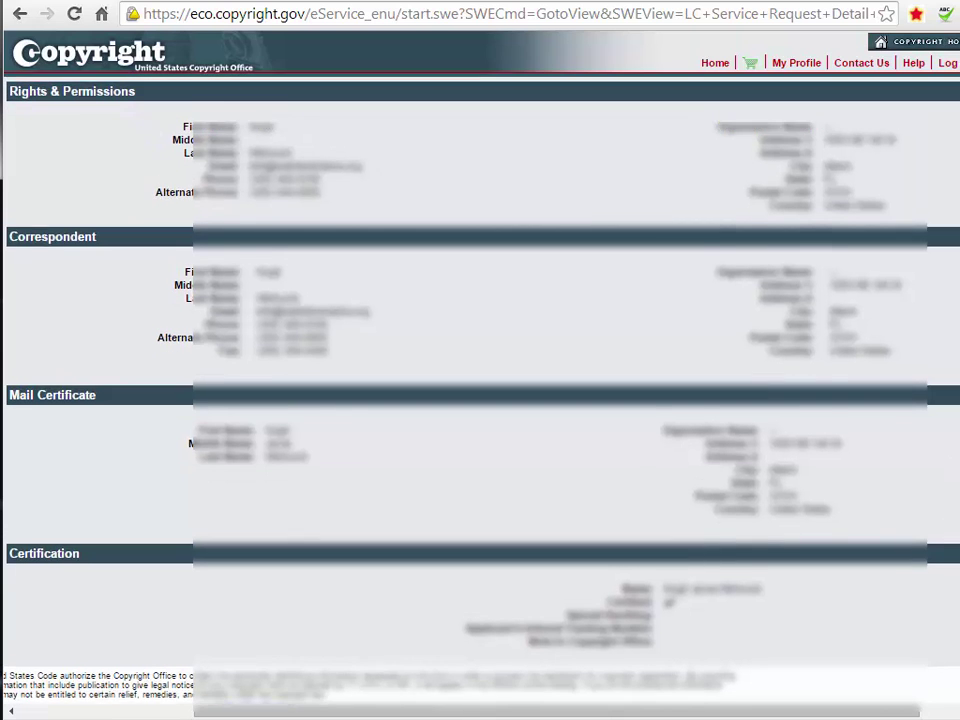
scroll(80, 700, "up", 10)
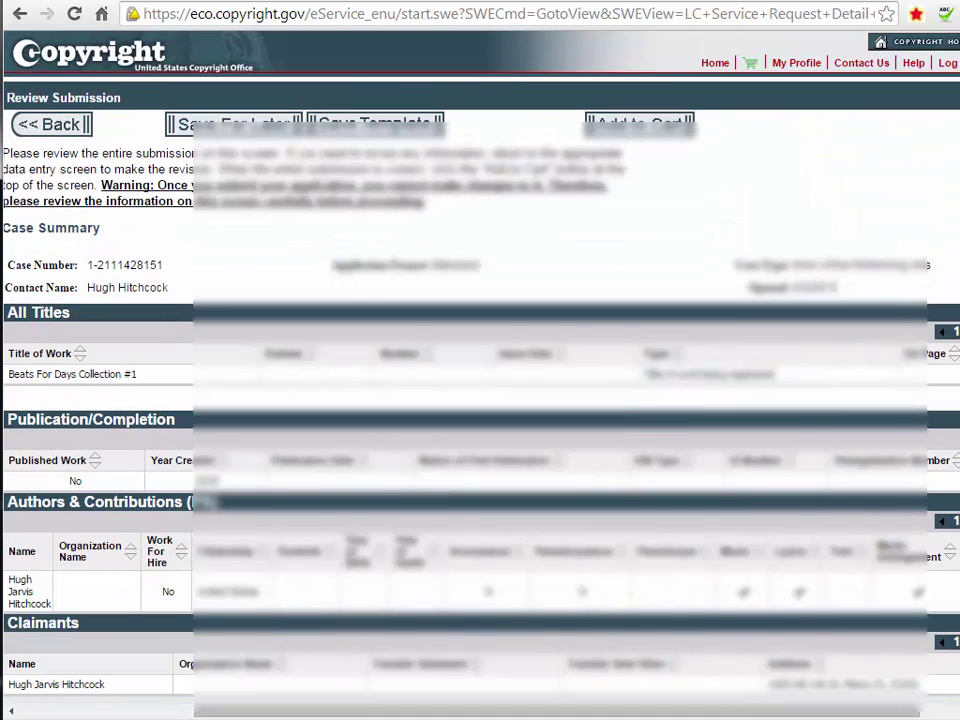
left_click(80, 710)
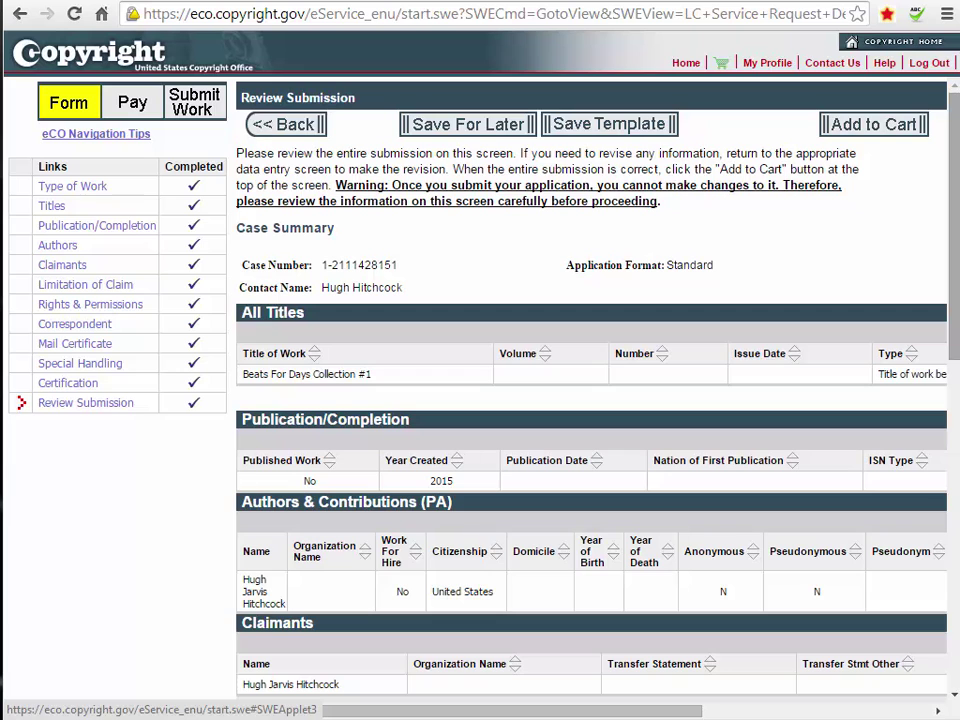
Add the claim to the cart at $55.00 and check out paying by credit card.
left_click(873, 125)
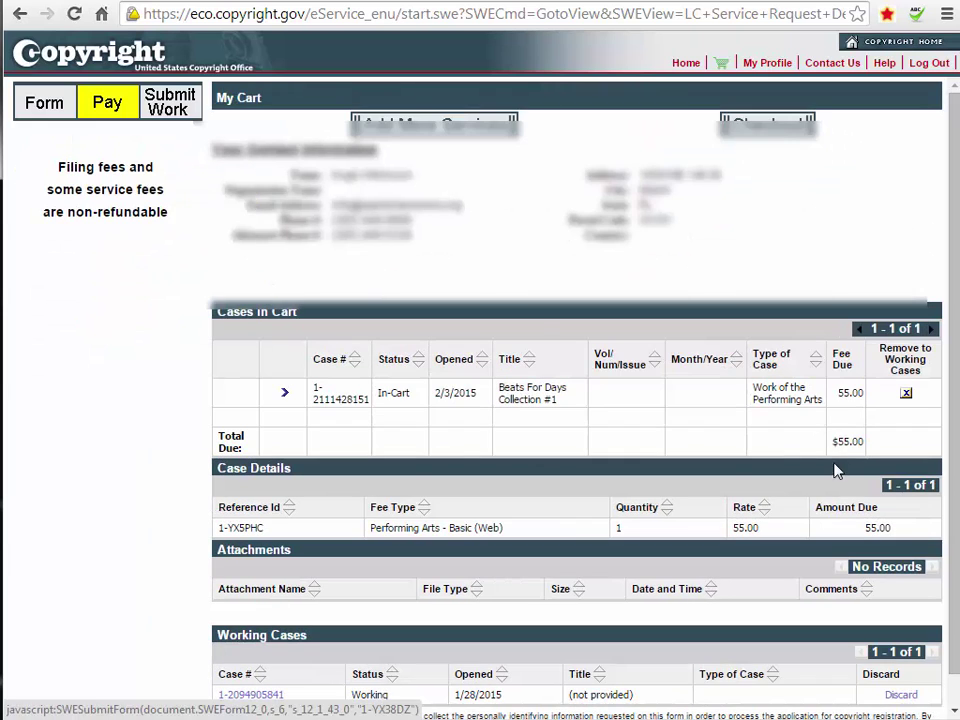
scroll(938, 330, "down", 1)
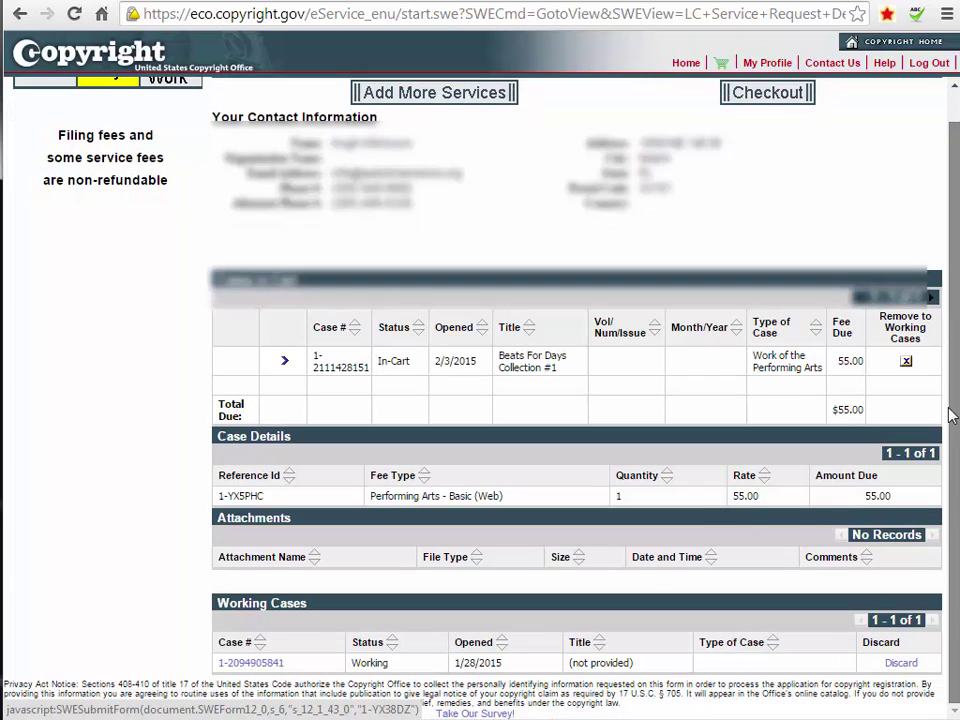
scroll(932, 271, "up", 1)
scroll(951, 221, "down", 1)
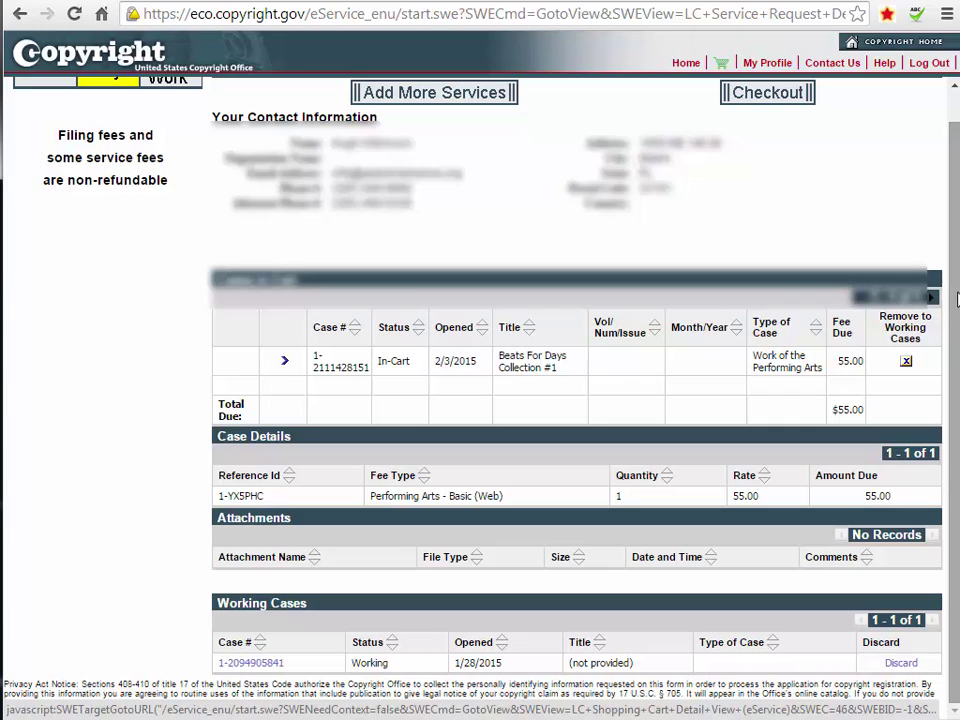
scroll(957, 302, "up", 1)
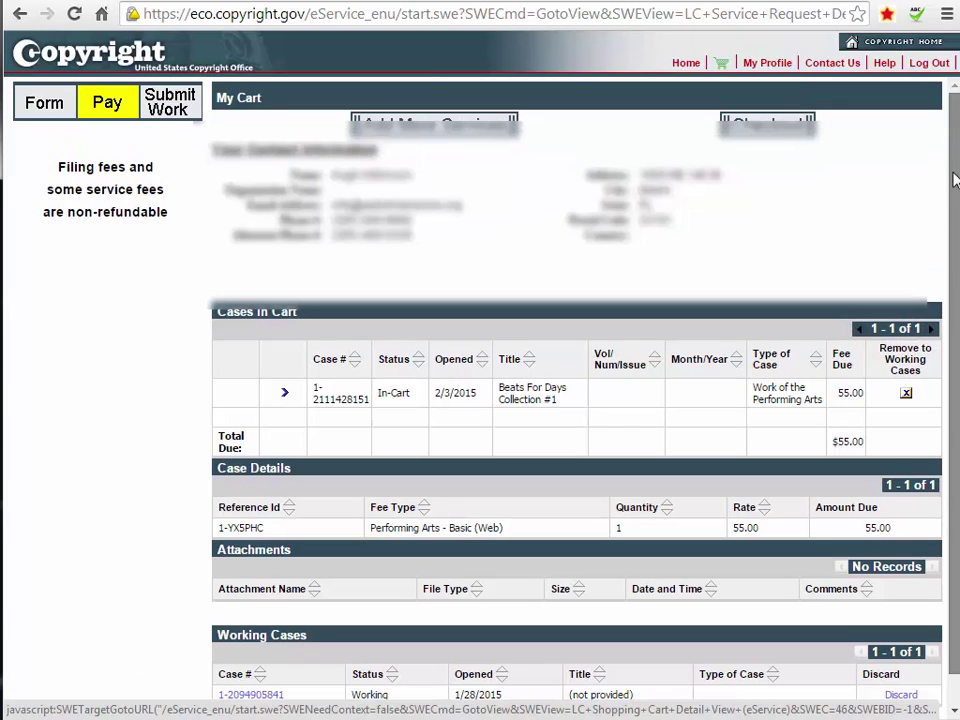
left_click(762, 130)
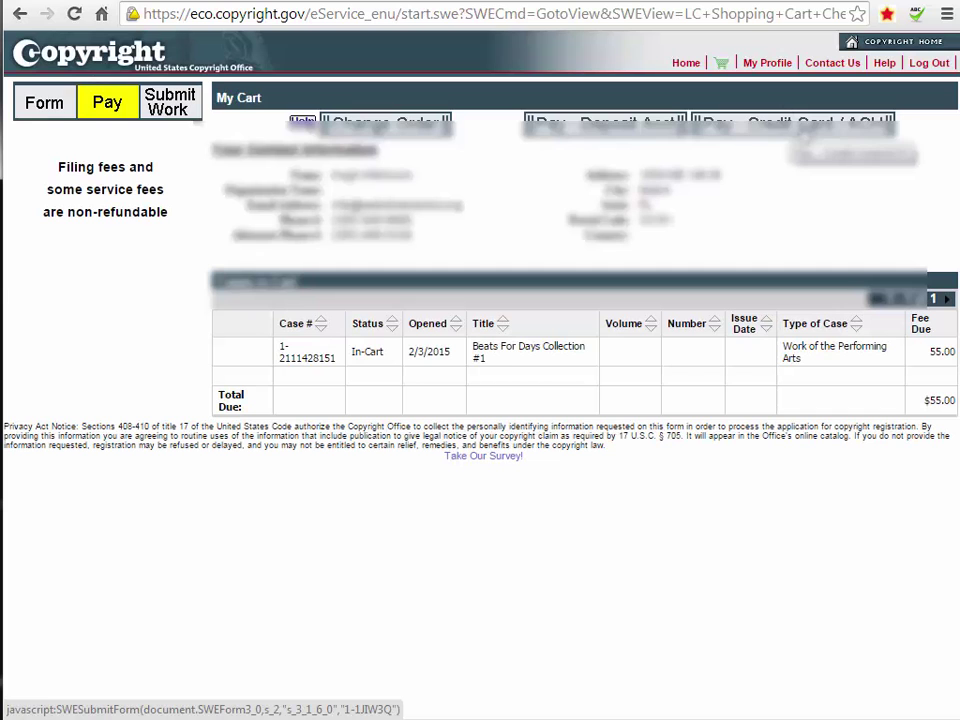
left_click(800, 126)
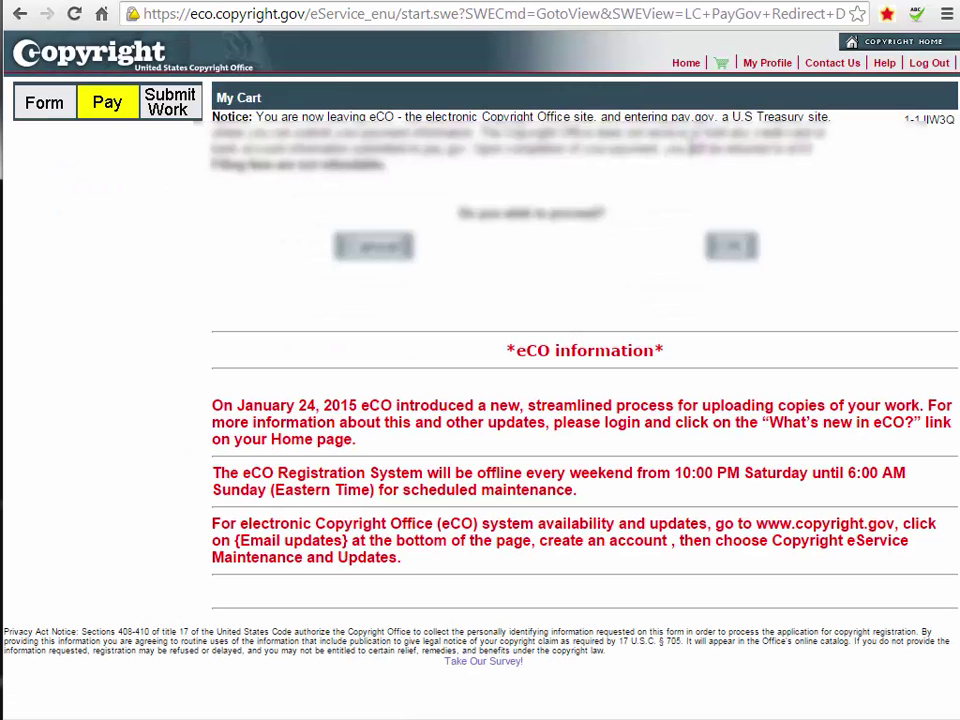
Accept the Pay.gov redirect, fill in the plastic card details for the $55.00 fee, and continue.
left_click(733, 248)
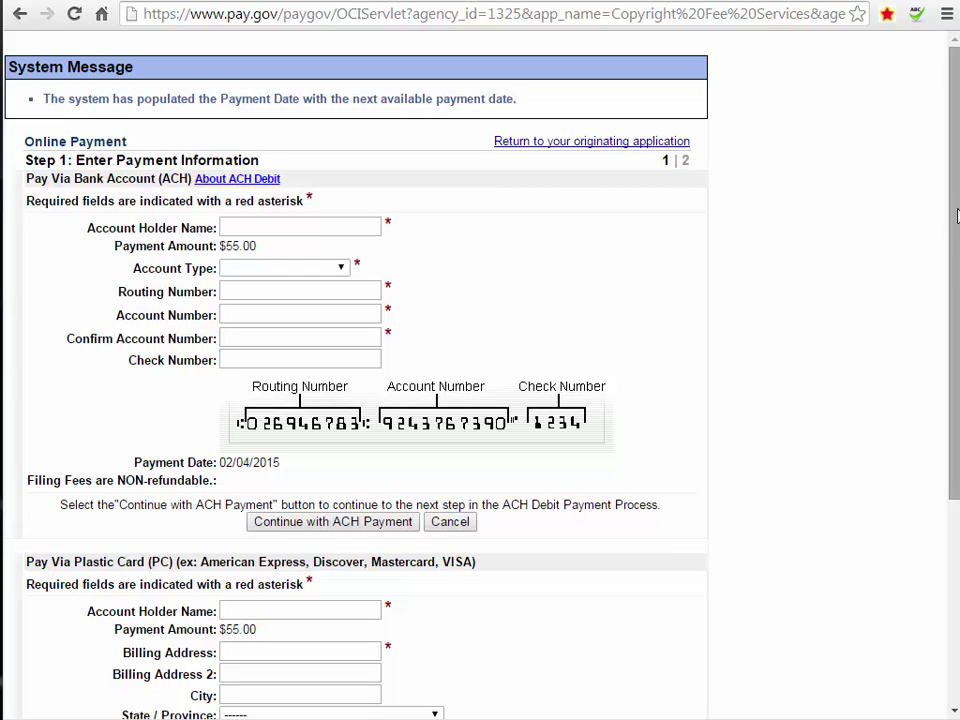
left_click_drag(946, 245, 919, 453)
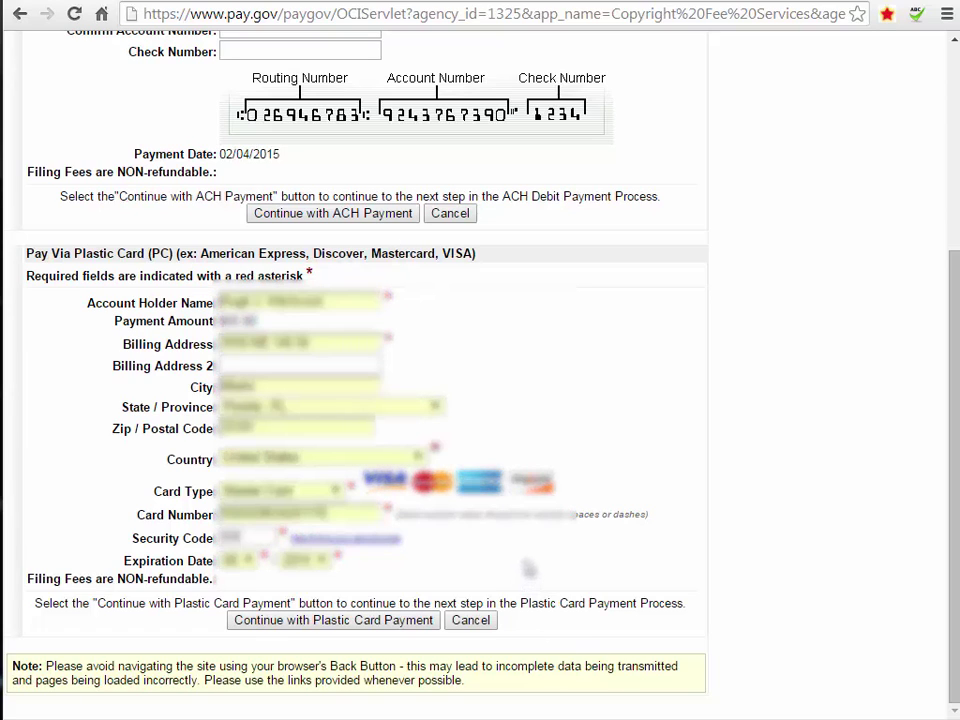
left_click(316, 621)
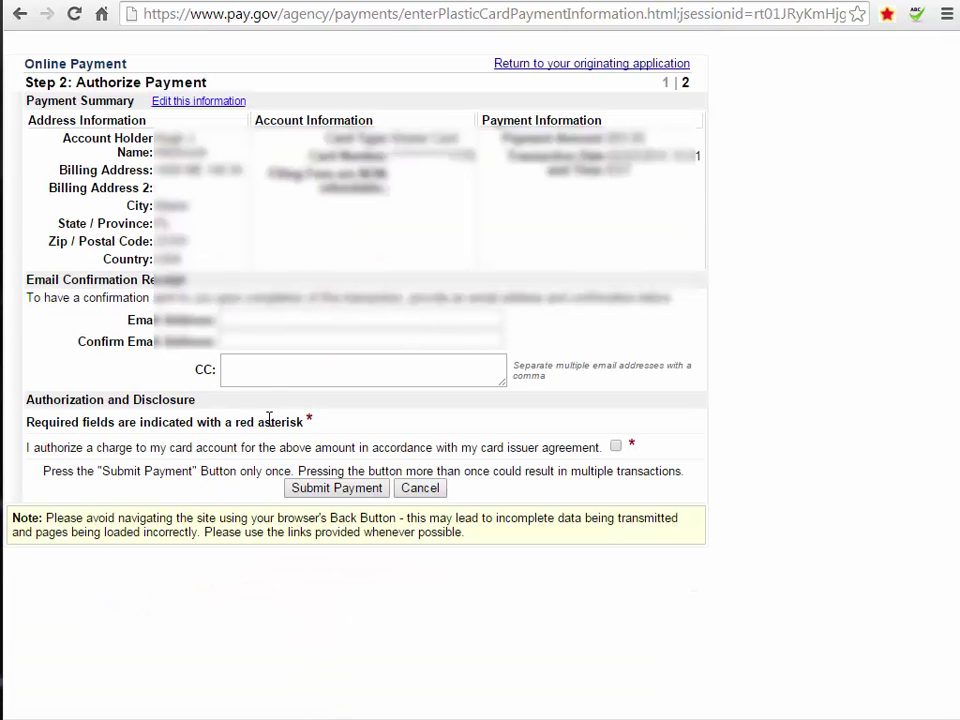
Enter and confirm the receipt e-mail address, authorize the charge, and submit the $55.00 payment.
left_click(240, 318)
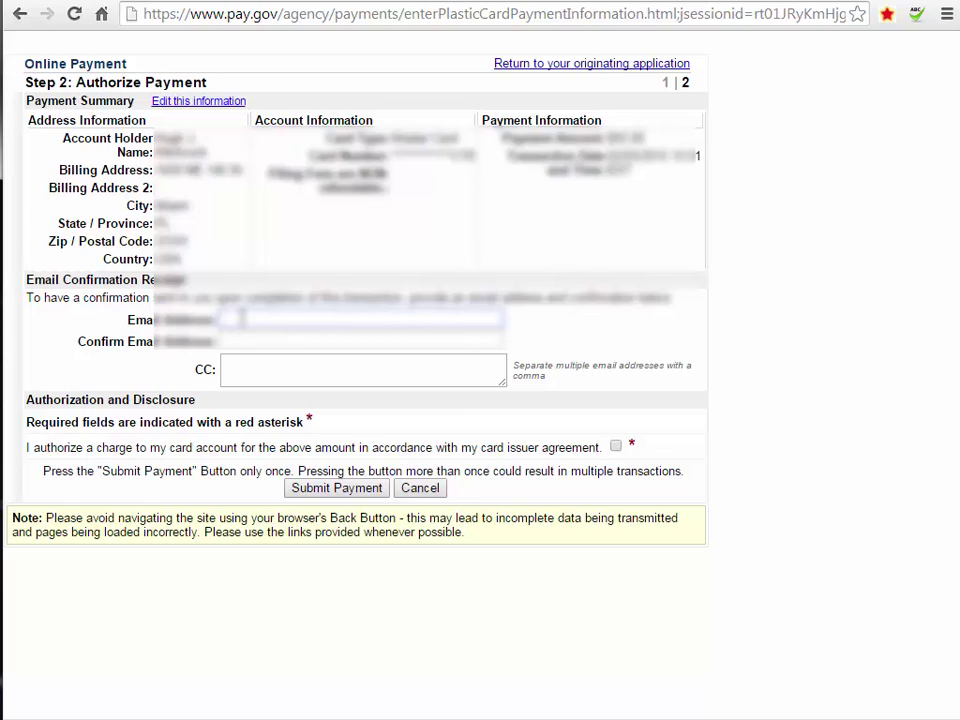
type("user@exa")
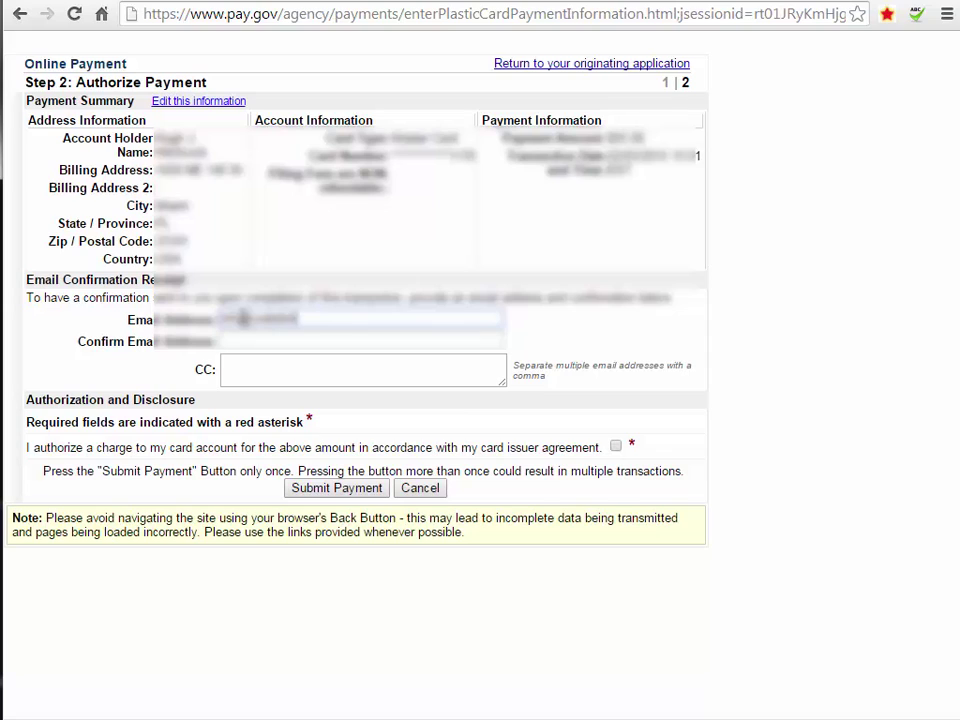
type("mple")
key("Tab")
type("user")
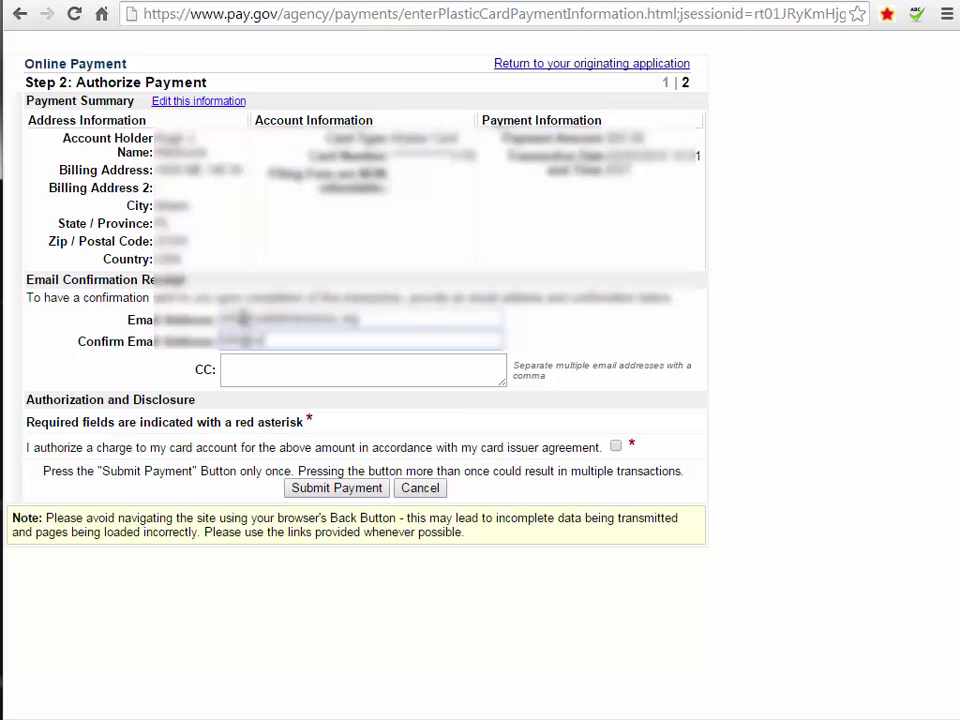
type("ample.com")
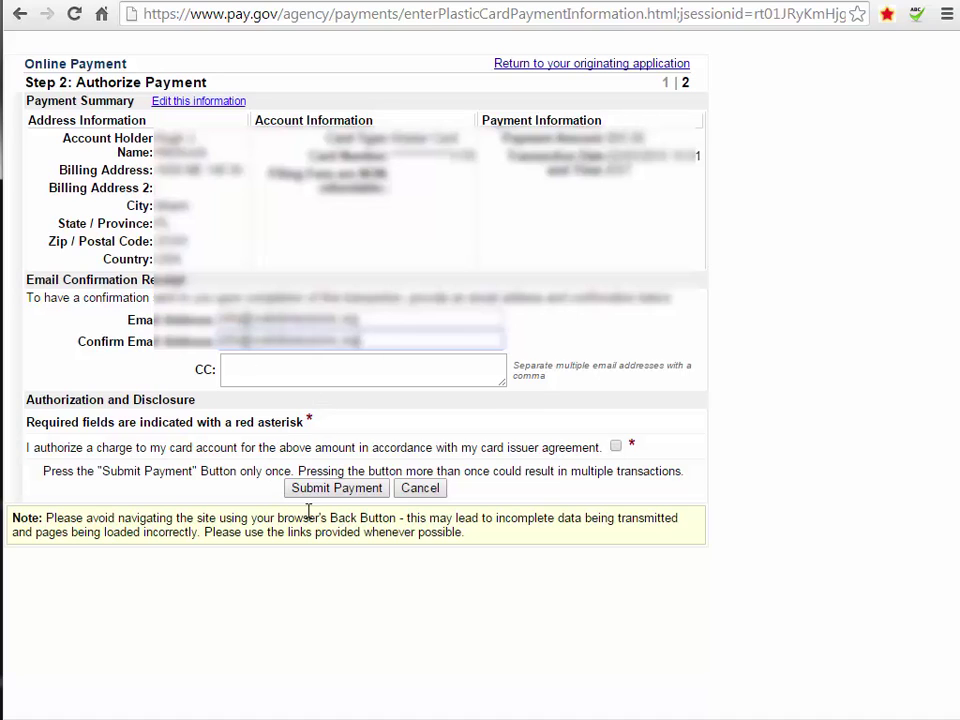
left_click(616, 447)
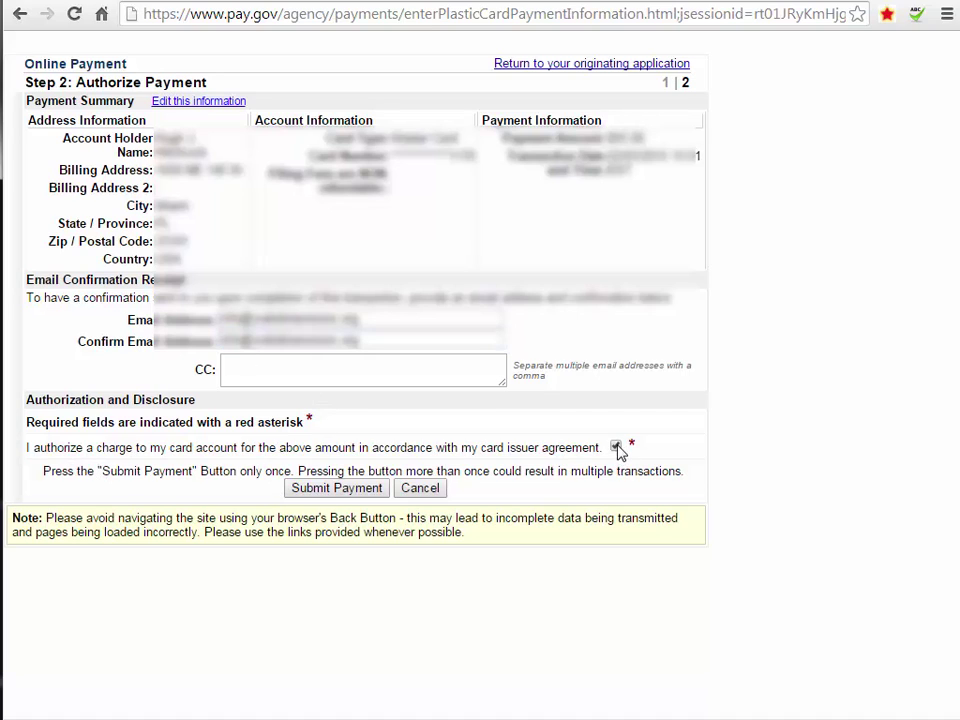
left_click(335, 489)
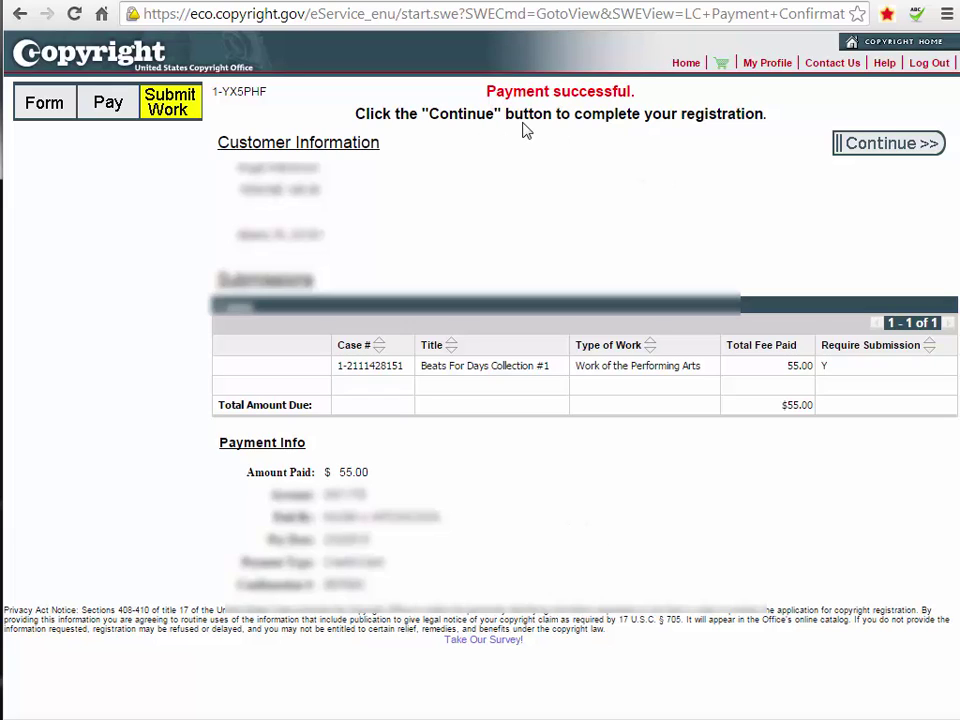
Continue past Payment successful to the Submit Your Work(s) section for Beats For Days Collection #1.
left_click(885, 145)
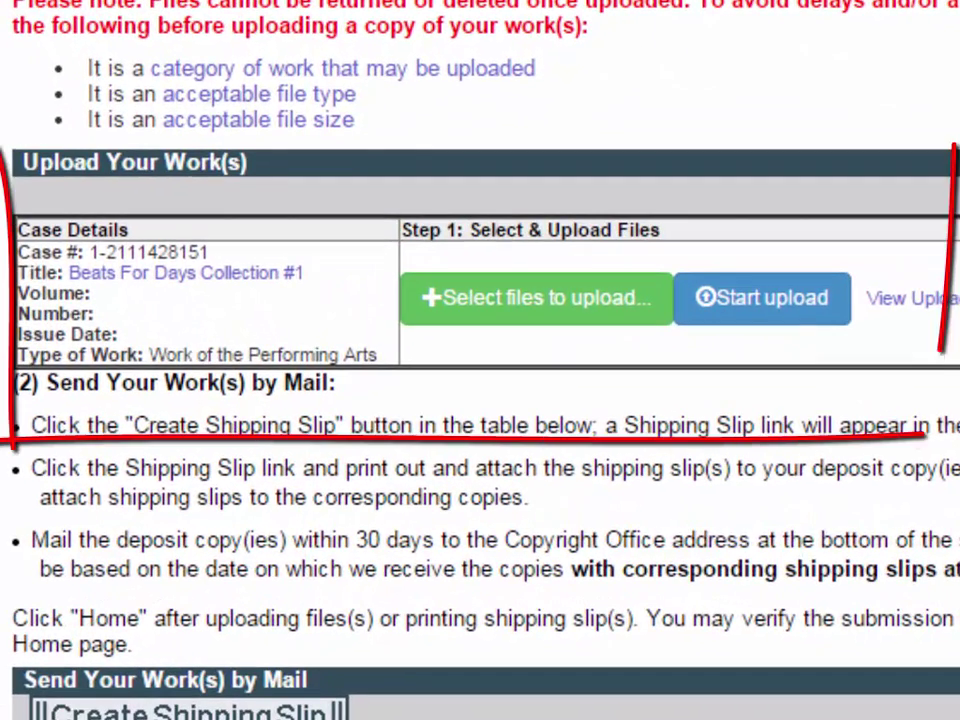
scroll(480, 360, "up", 2)
scroll(480, 360, "down", 2)
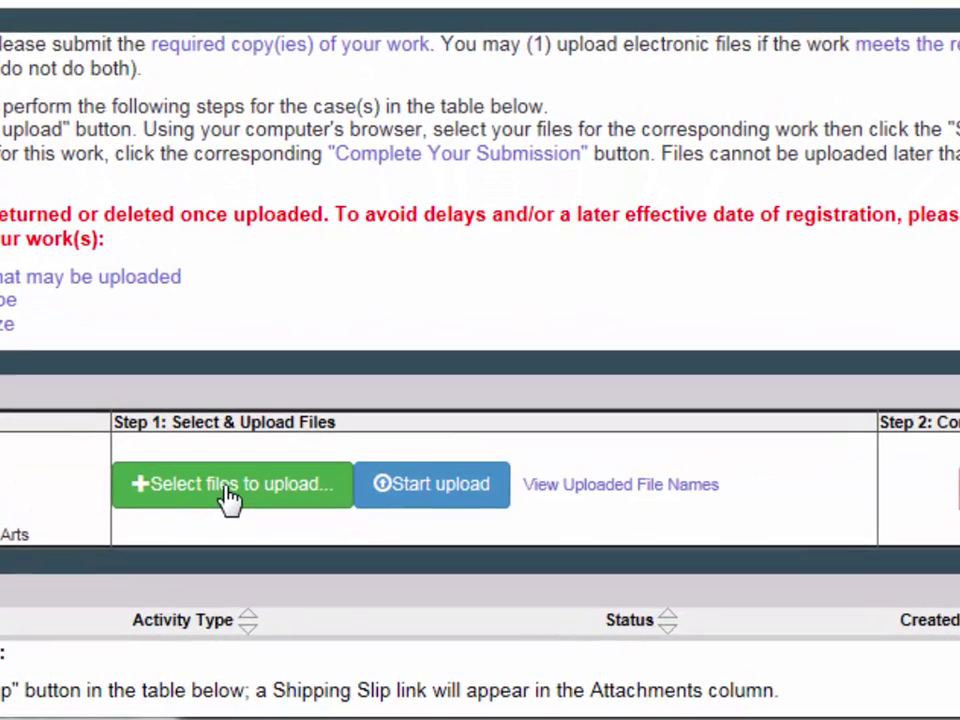
Open the file chooser and browse to D:\Data2015\Music\Beats-files.
left_click(228, 500)
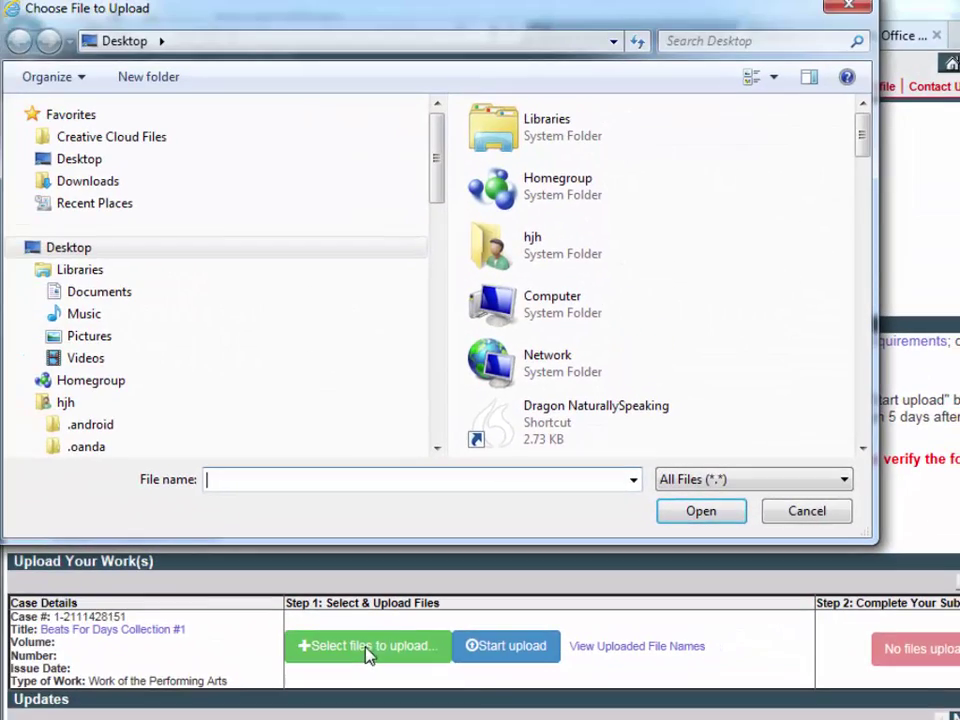
left_click_drag(395, 45, 398, 102)
left_click_drag(437, 230, 431, 343)
left_click(103, 238)
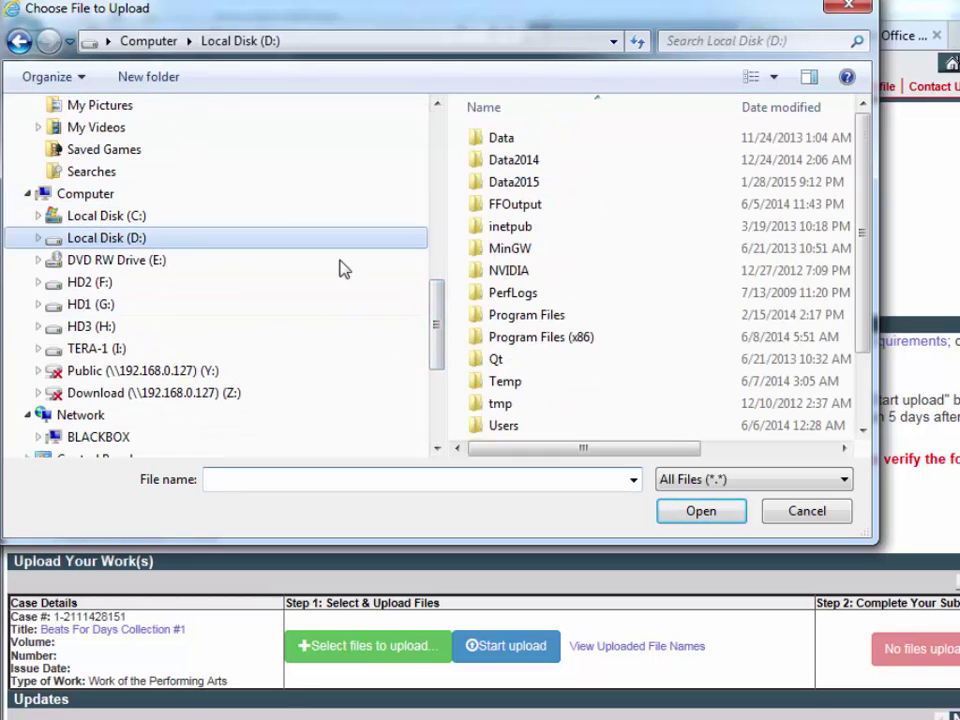
double_click(518, 185)
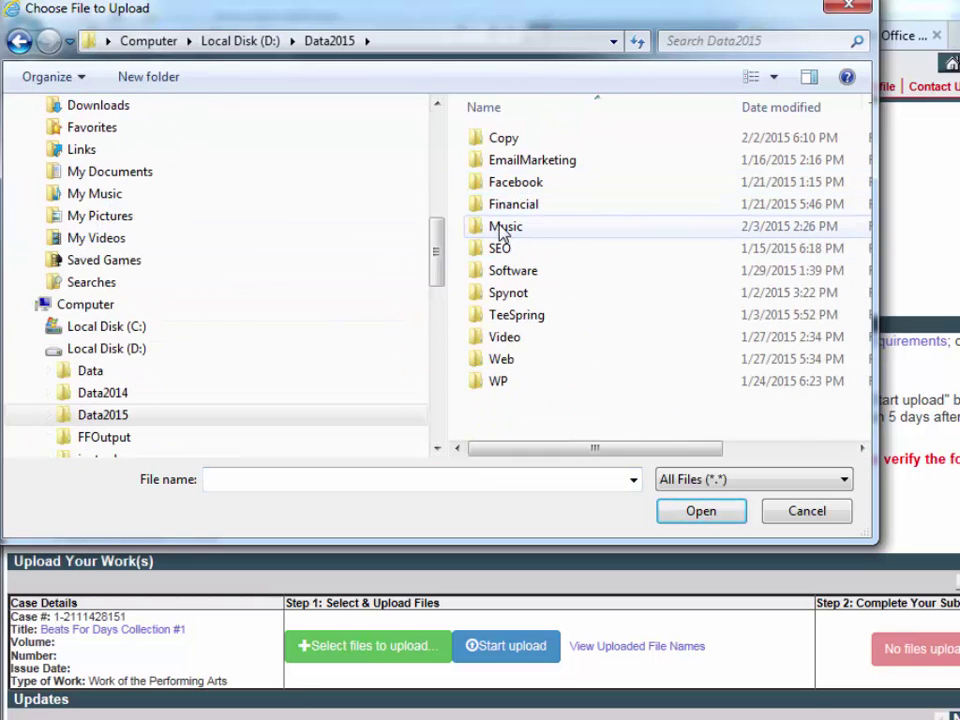
double_click(505, 227)
double_click(481, 141)
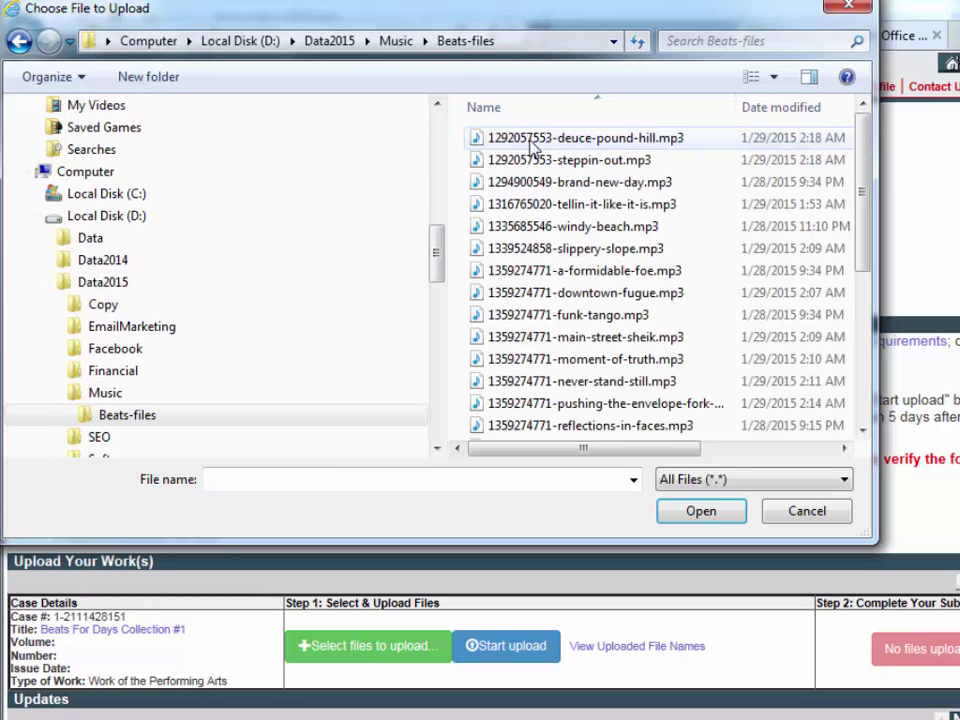
left_click(534, 143)
left_click_drag(857, 204, 863, 345)
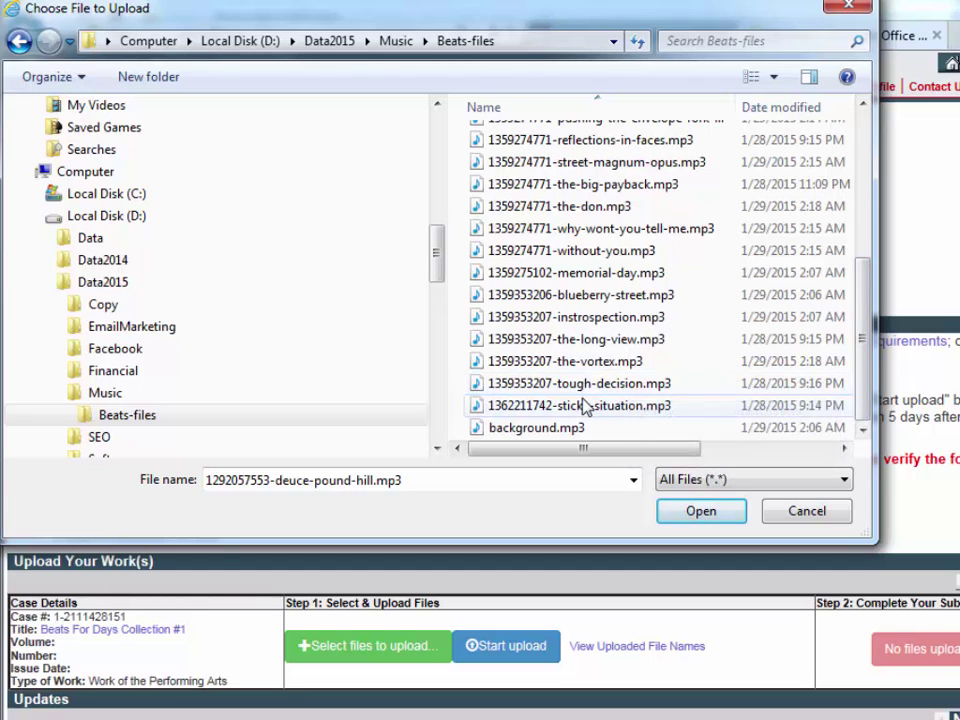
left_click(546, 407, "shift")
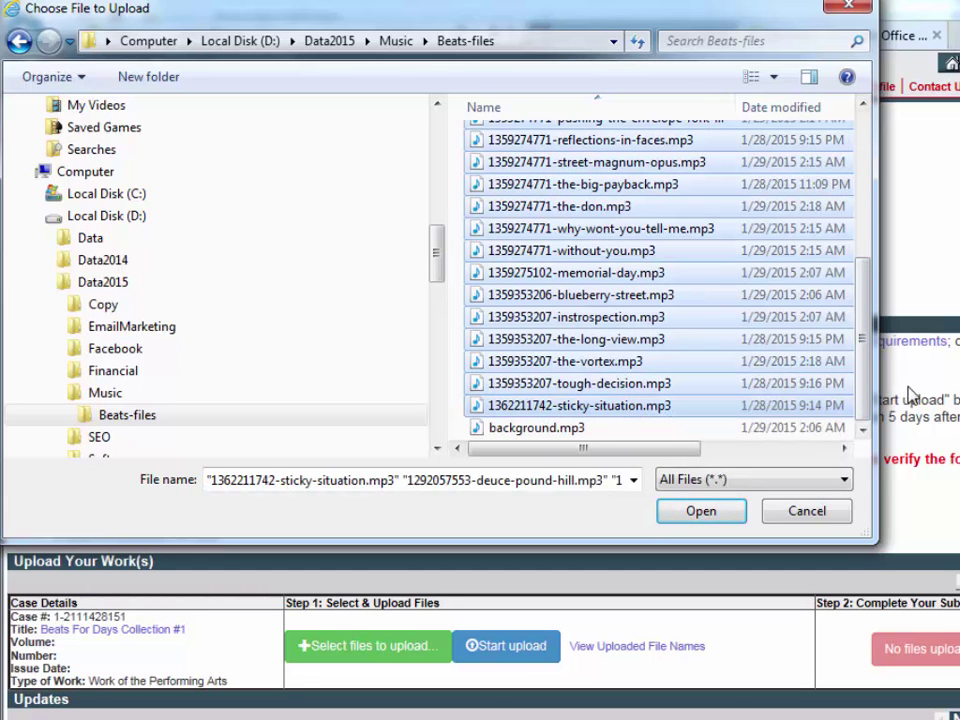
mouse_move(865, 370)
left_mouse_down()
mouse_move(866, 210)
mouse_move(863, 393)
left_mouse_up()
left_click_drag(866, 332, 872, 176)
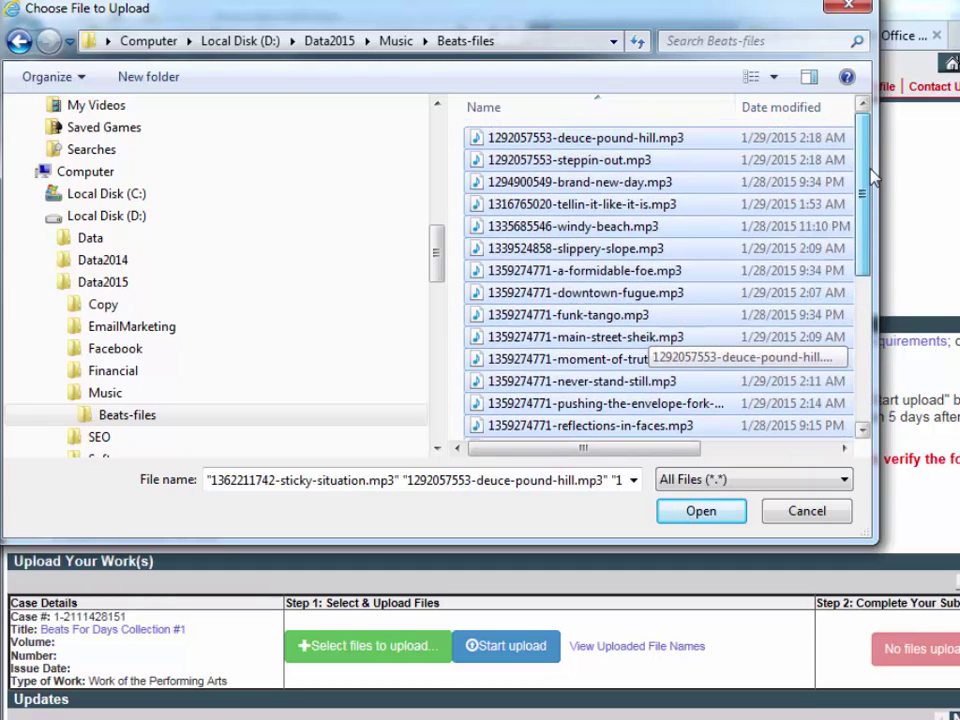
left_click(497, 139)
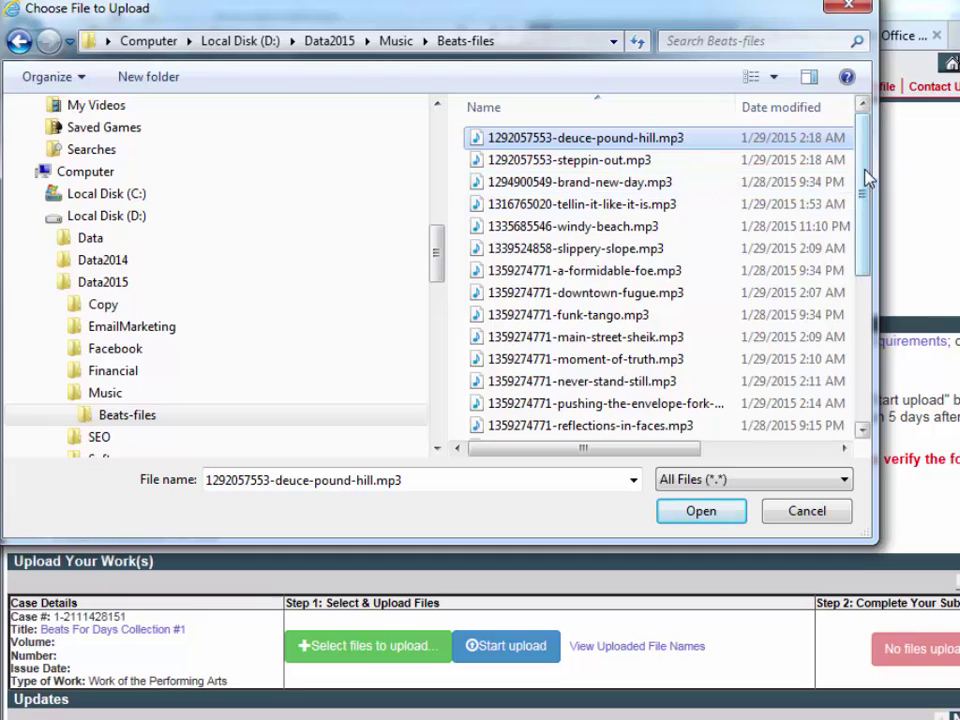
left_click_drag(868, 176, 877, 340)
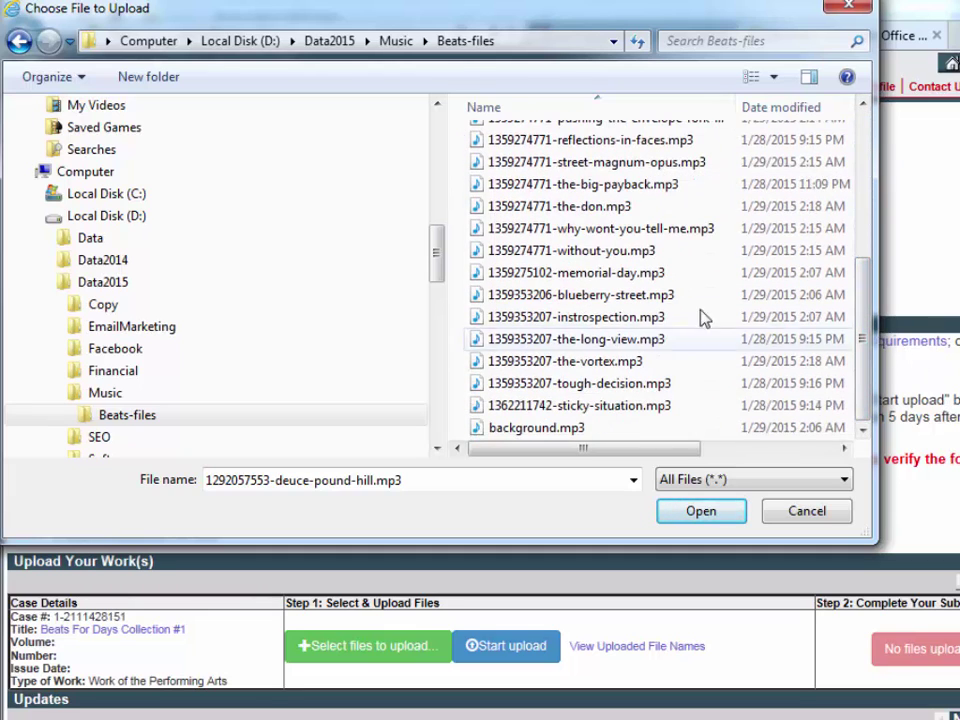
left_click(484, 413, "shift")
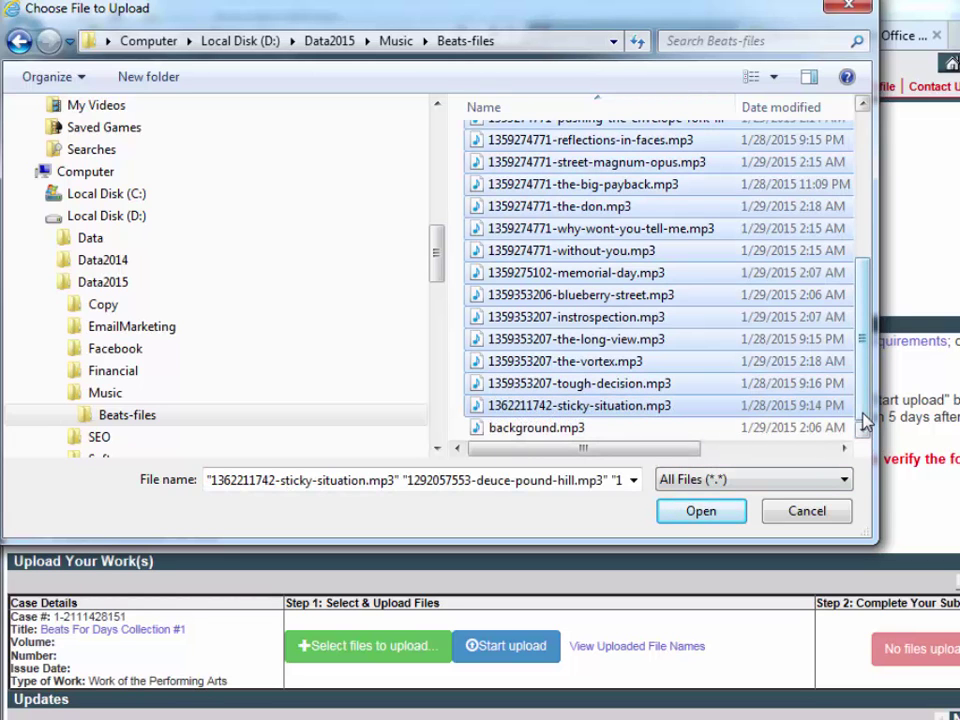
mouse_move(865, 420)
left_mouse_down()
mouse_move(857, 193)
mouse_move(866, 431)
left_mouse_up()
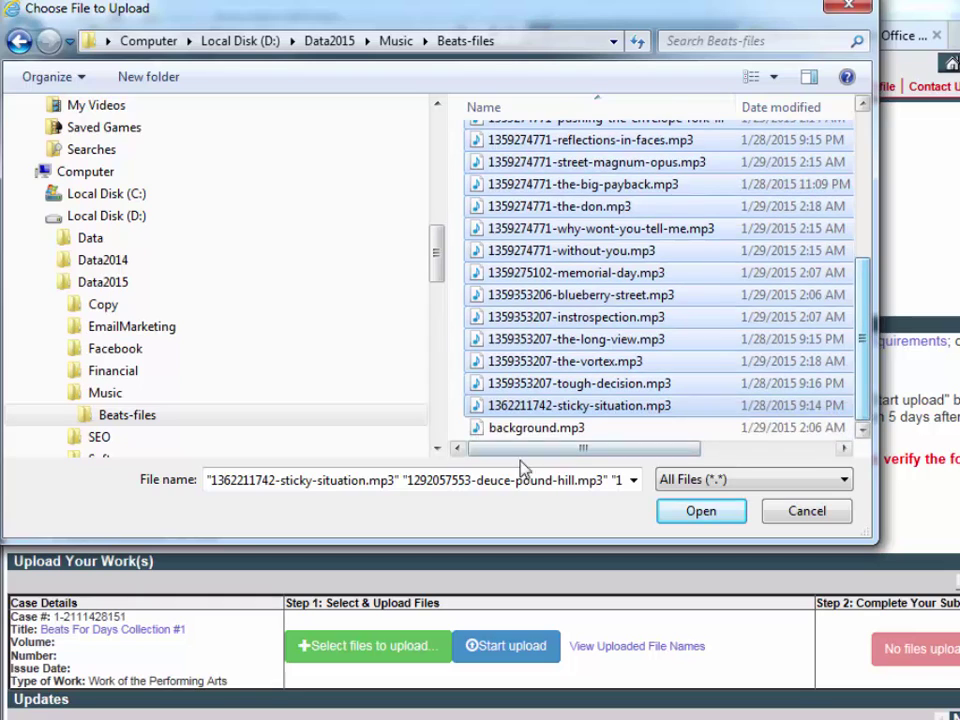
left_click(690, 518)
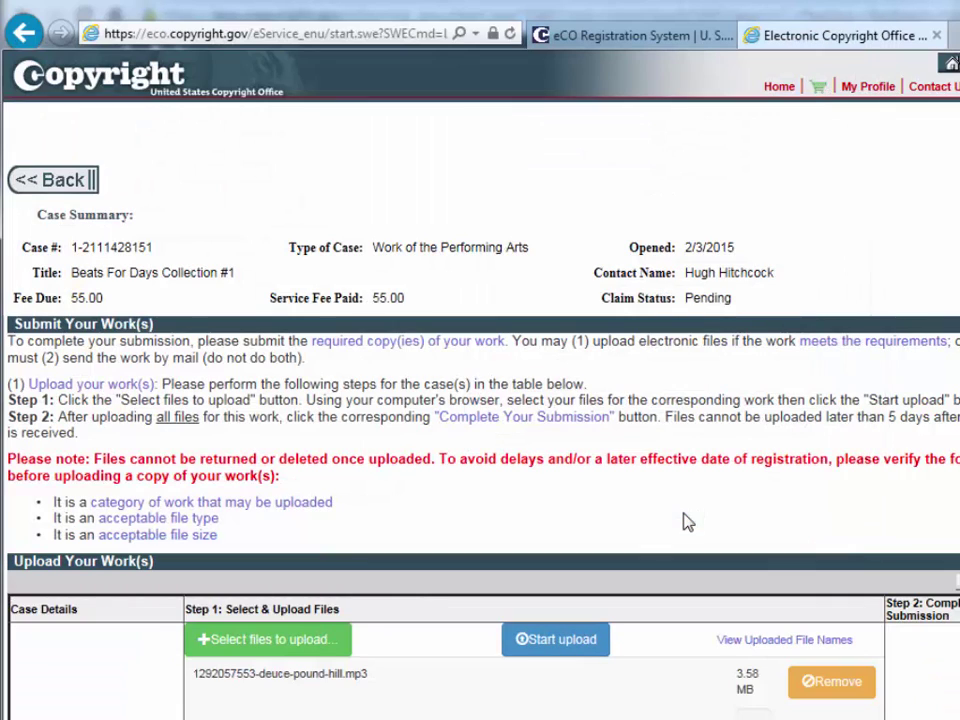
Scroll through eCO's upload list to review the queued MP3 tracks.
scroll(480, 450, "down", 4)
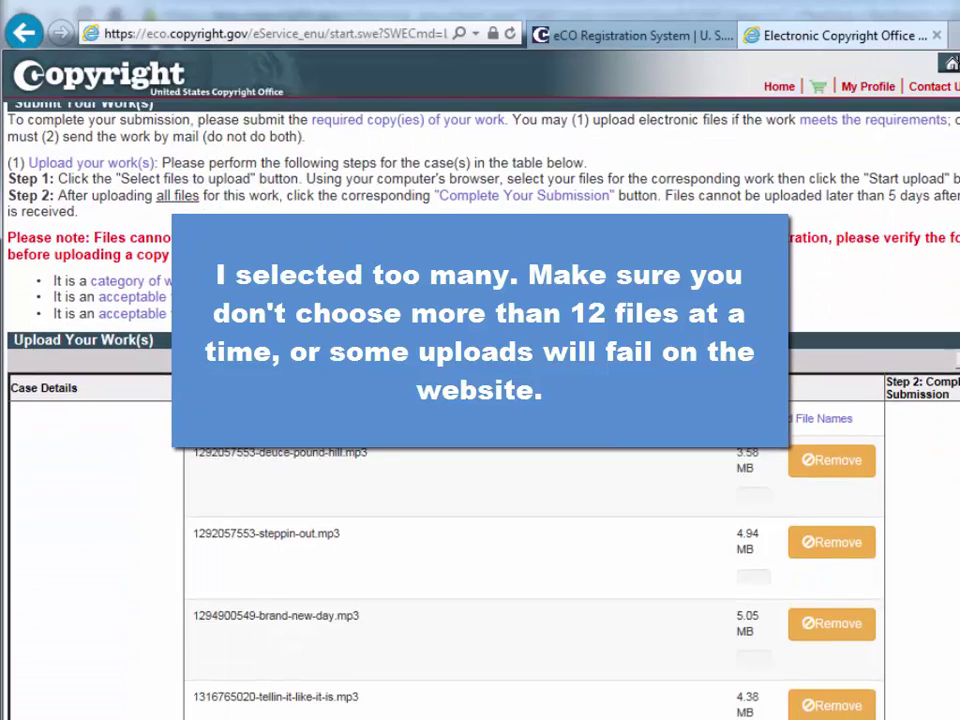
scroll(480, 450, "down", 5)
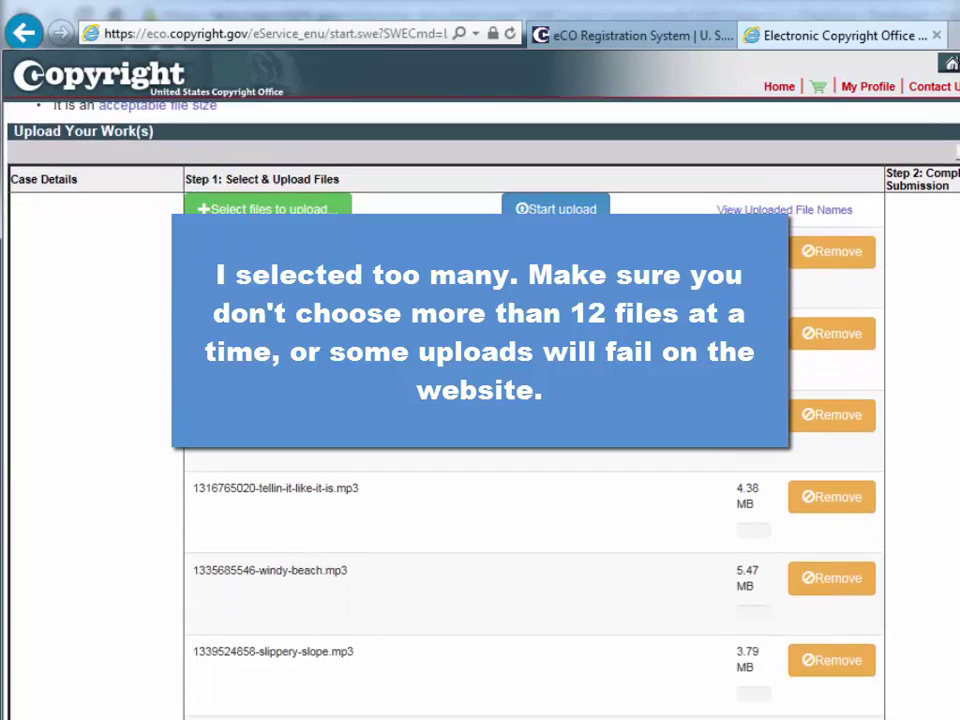
scroll(480, 450, "down", 6)
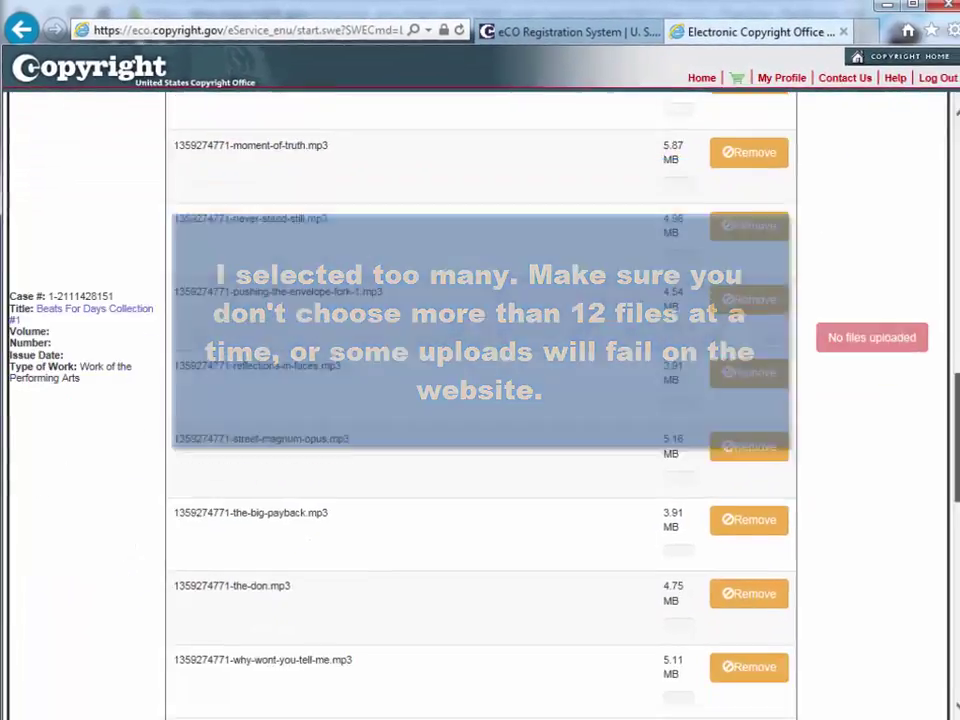
scroll(950, 615, "down", 10)
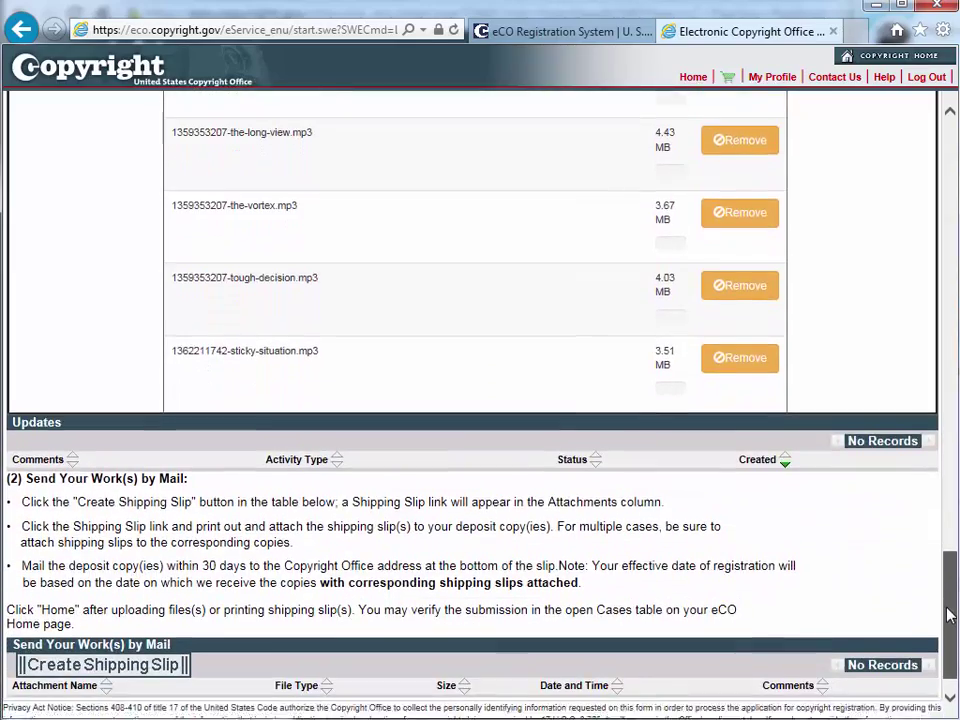
left_click_drag(950, 615, 955, 185)
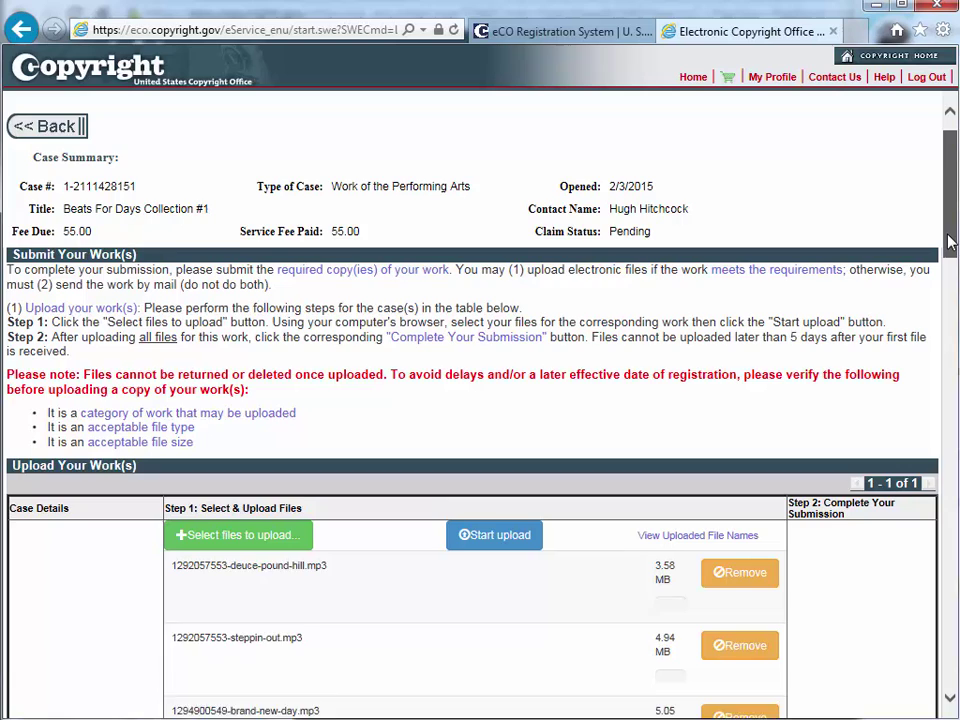
mouse_move(950, 233)
left_mouse_down()
mouse_move(942, 612)
mouse_move(940, 338)
mouse_move(954, 252)
left_mouse_up()
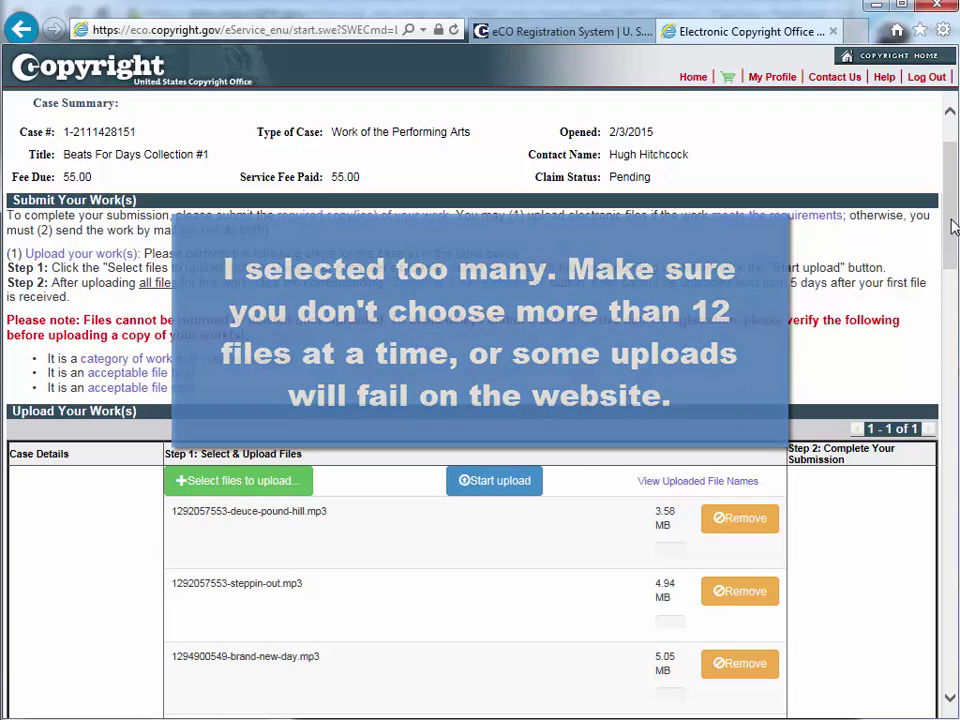
Start uploading the queued MP3s and scroll down to watch their progress bars.
left_click_drag(952, 232, 952, 262)
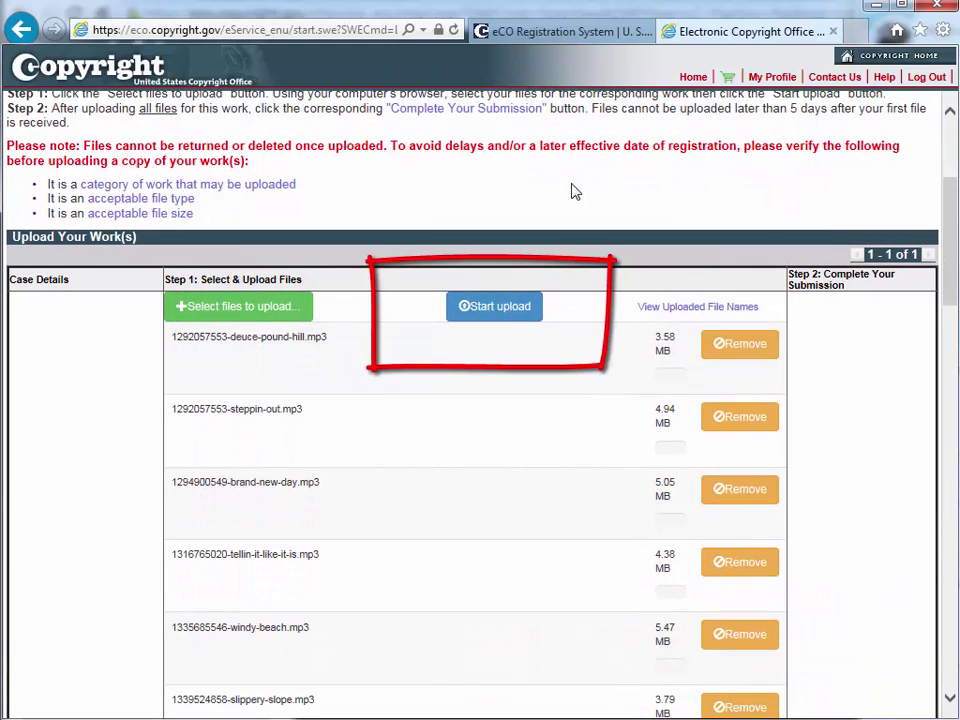
left_click(484, 307)
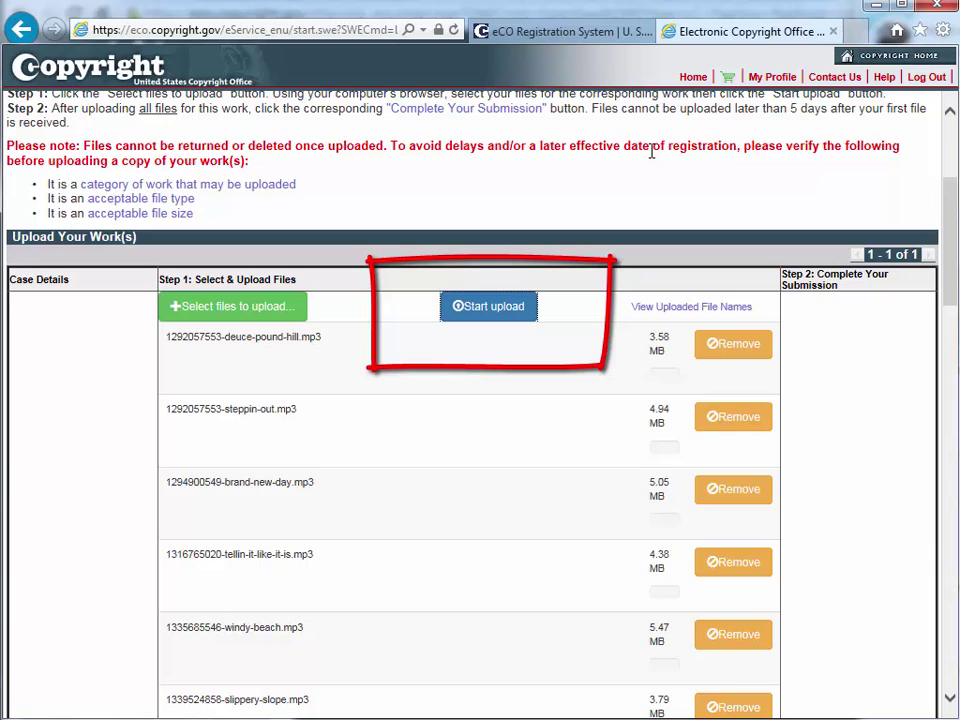
scroll(722, 256, "down", 3)
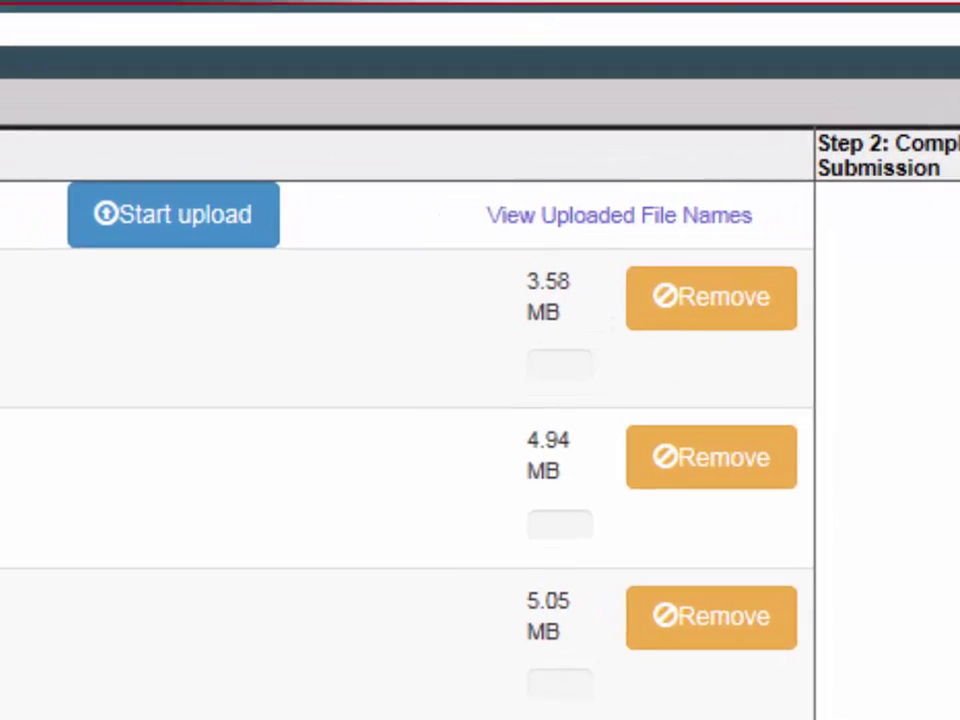
scroll(527, 418, "down", 10)
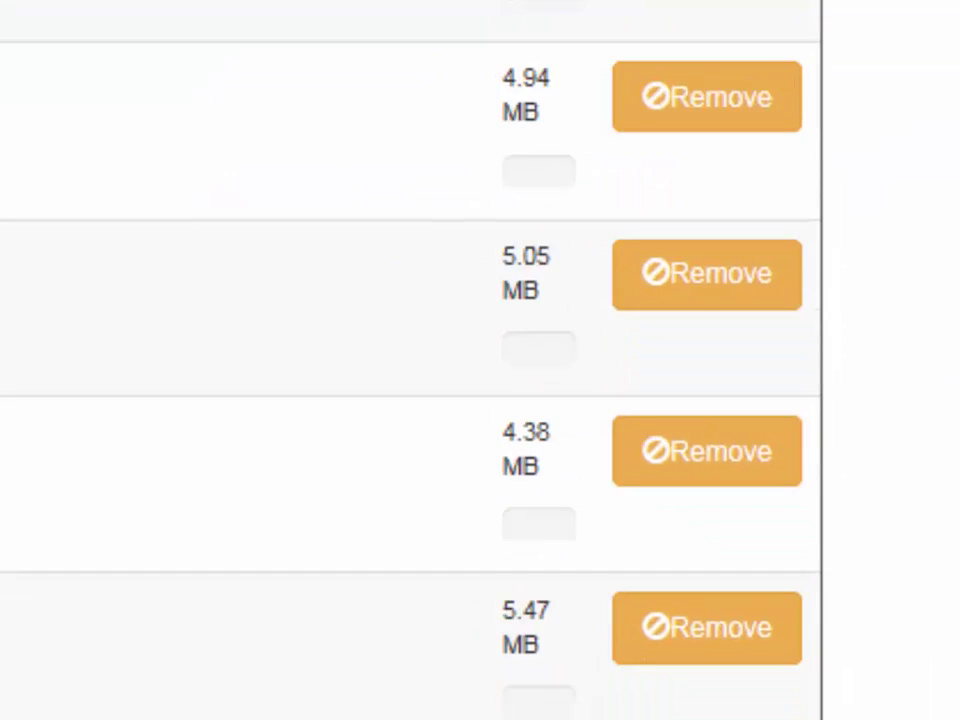
scroll(410, 360, "down", 10)
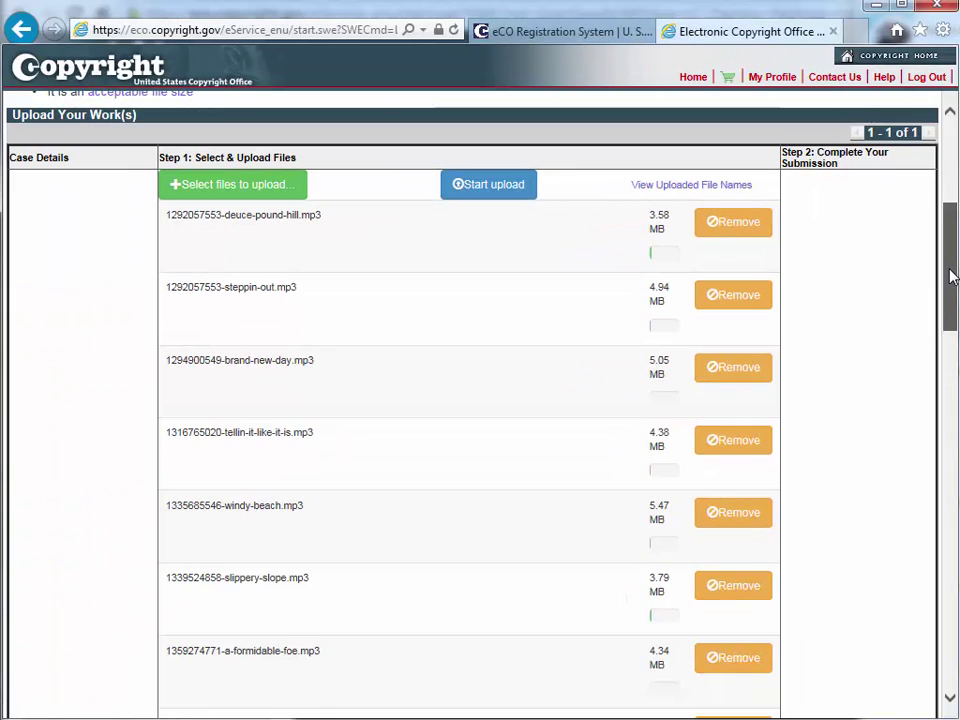
Scroll the upload list while the MP3 transfers finish through downtown-fugue.
left_click_drag(951, 274, 952, 281)
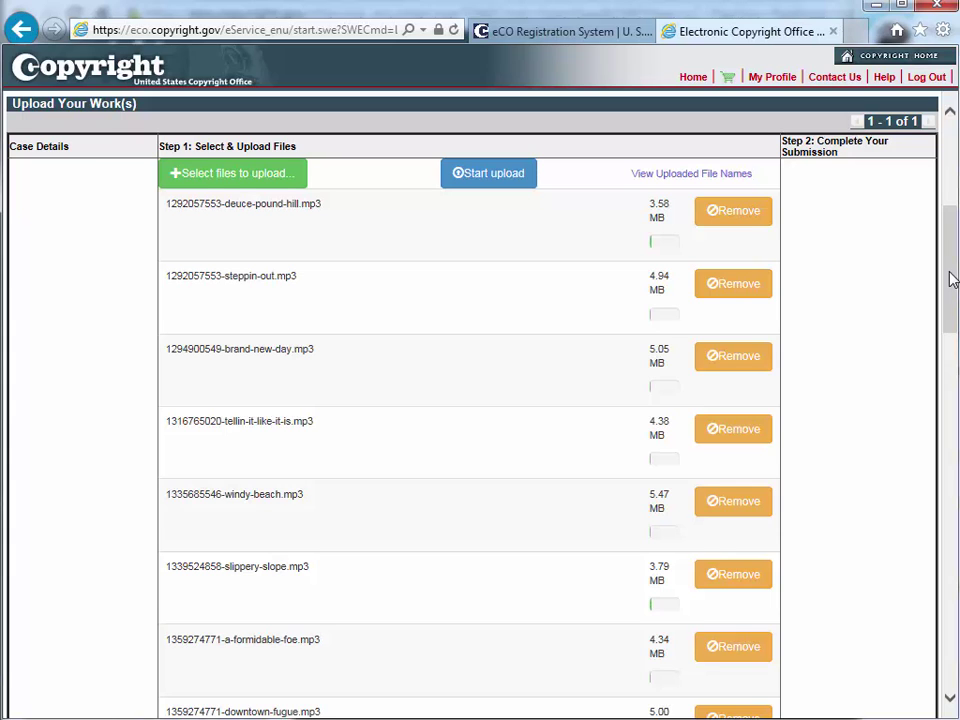
left_click_drag(951, 280, 949, 424)
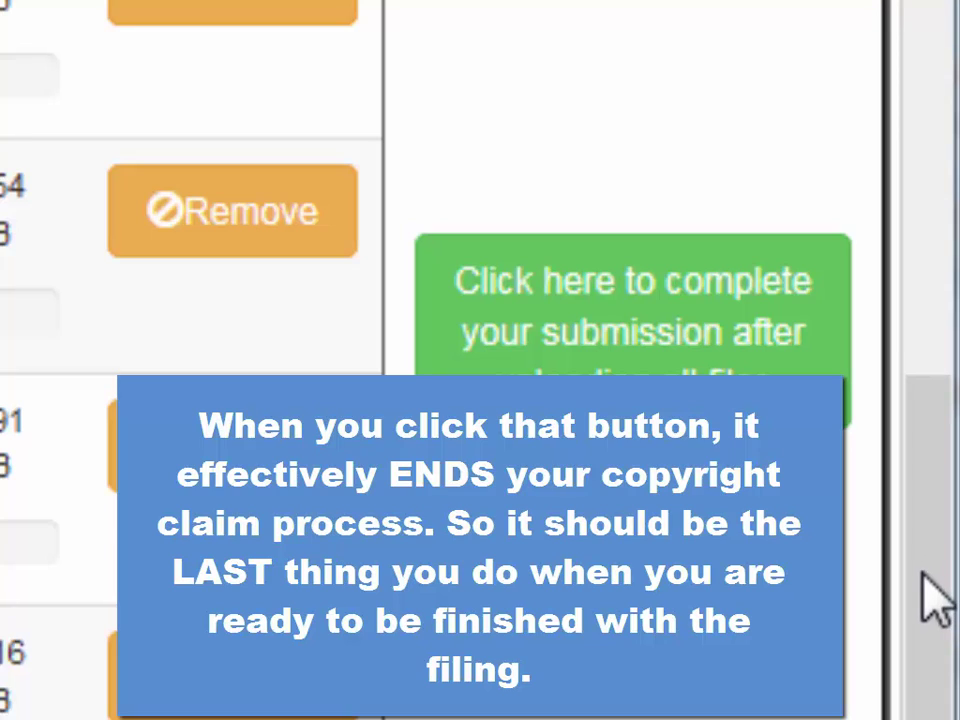
left_click_drag(934, 600, 929, 719)
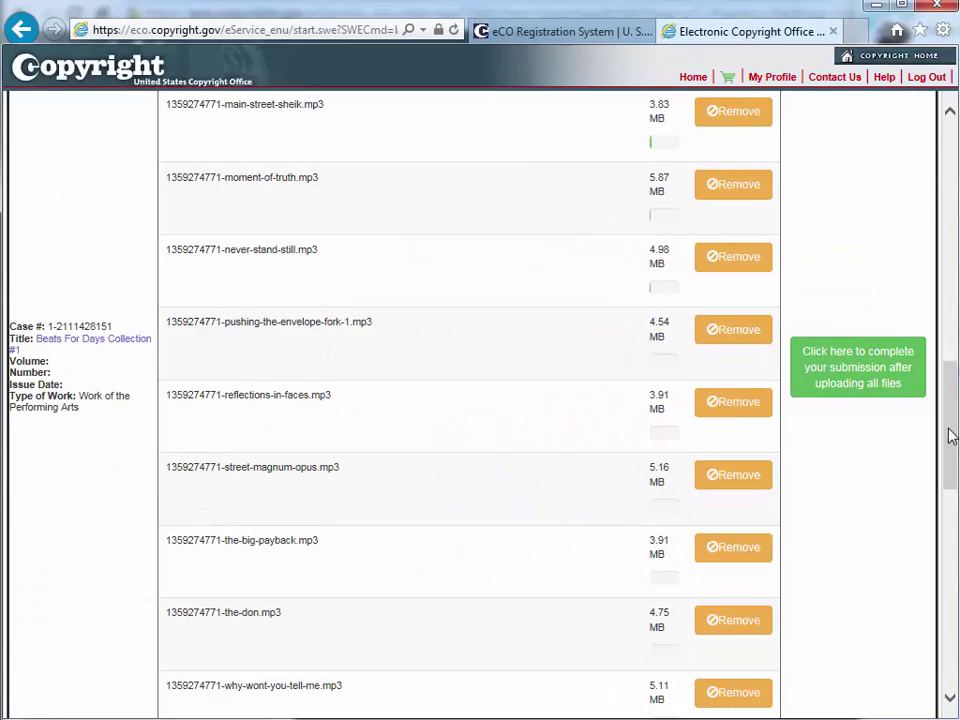
left_click_drag(950, 435, 950, 432)
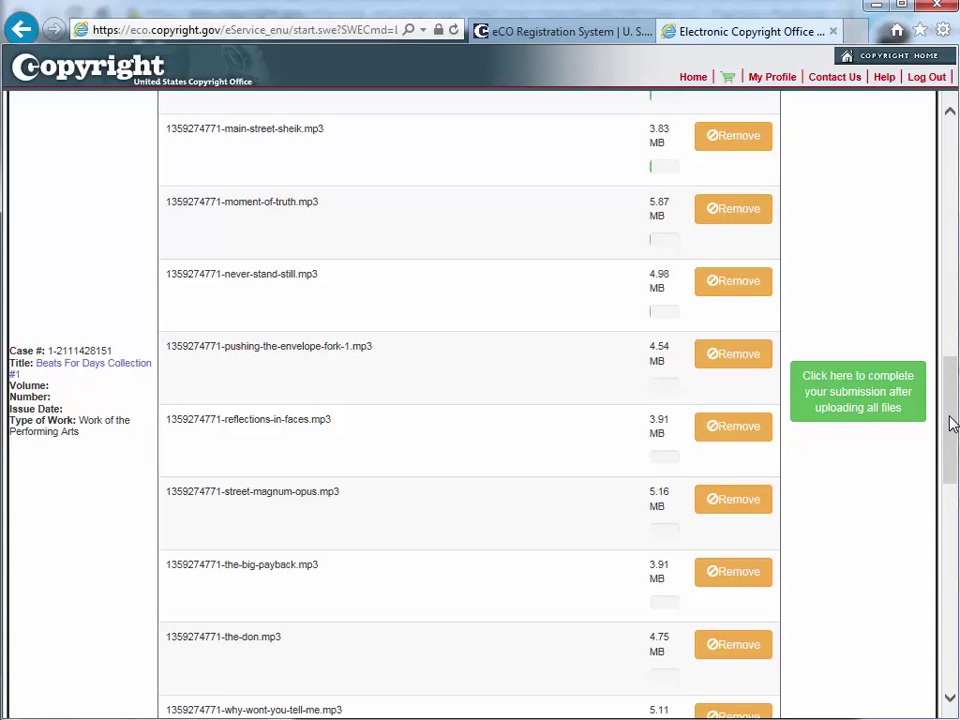
left_click_drag(950, 425, 953, 255)
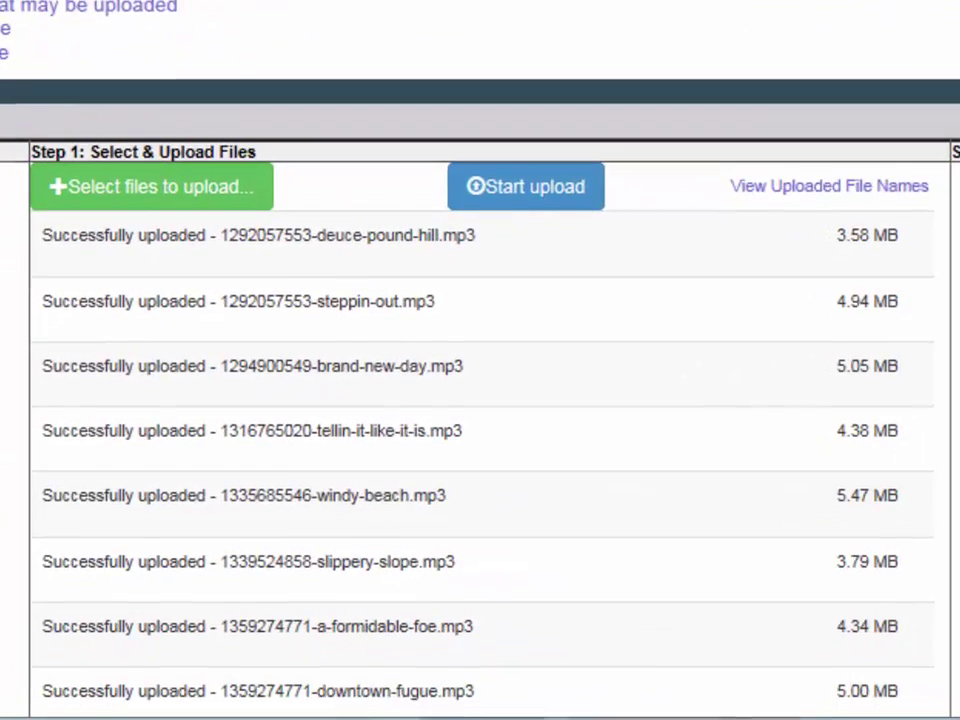
Check the upload list for successfully uploaded versus Error rows, then reopen file selection to retry.
scroll(480, 400, "down", 2)
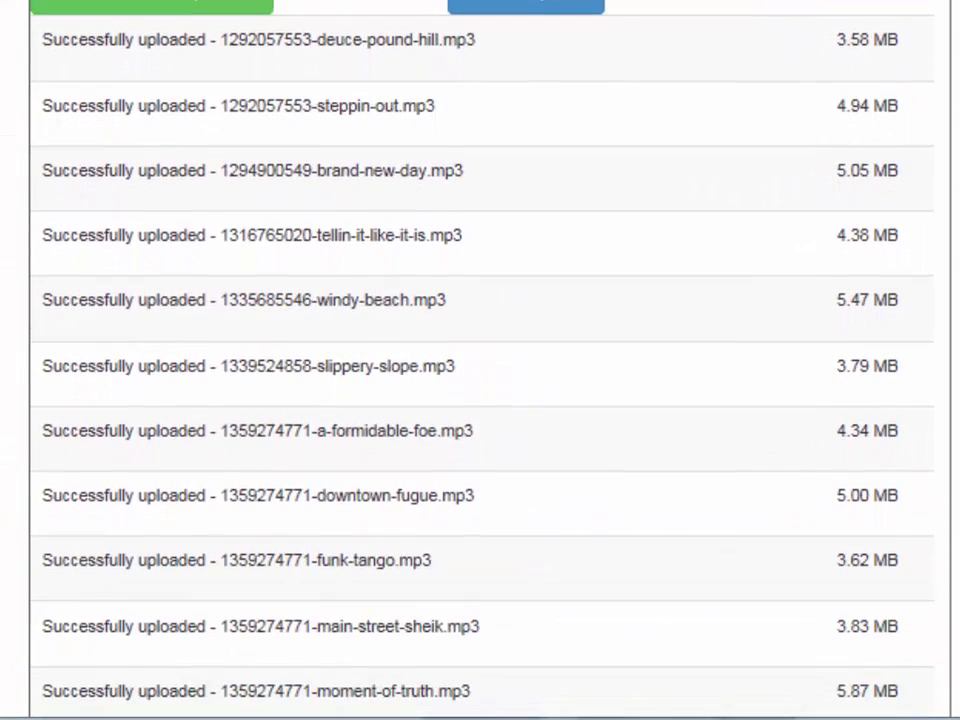
scroll(480, 360, "down", 3)
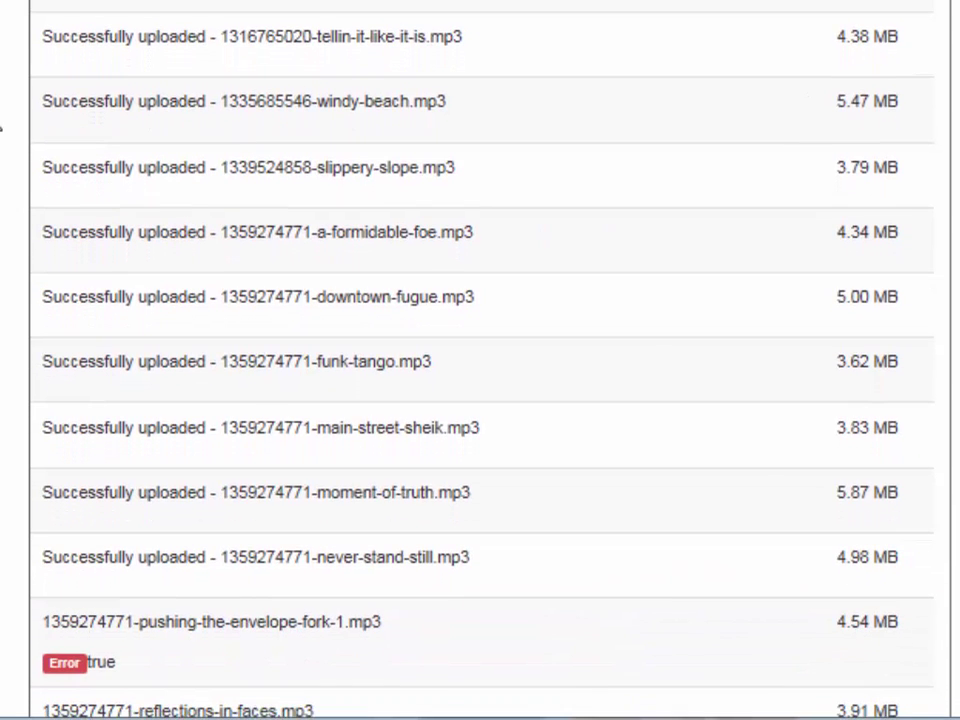
scroll(480, 360, "down", 10)
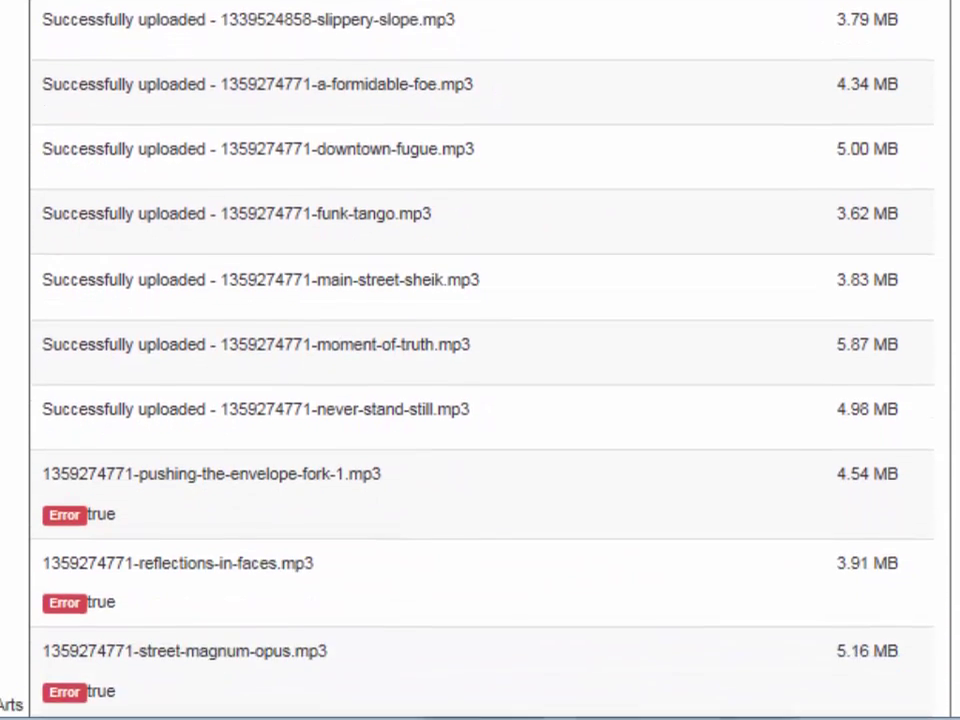
scroll(480, 360, "down", 5)
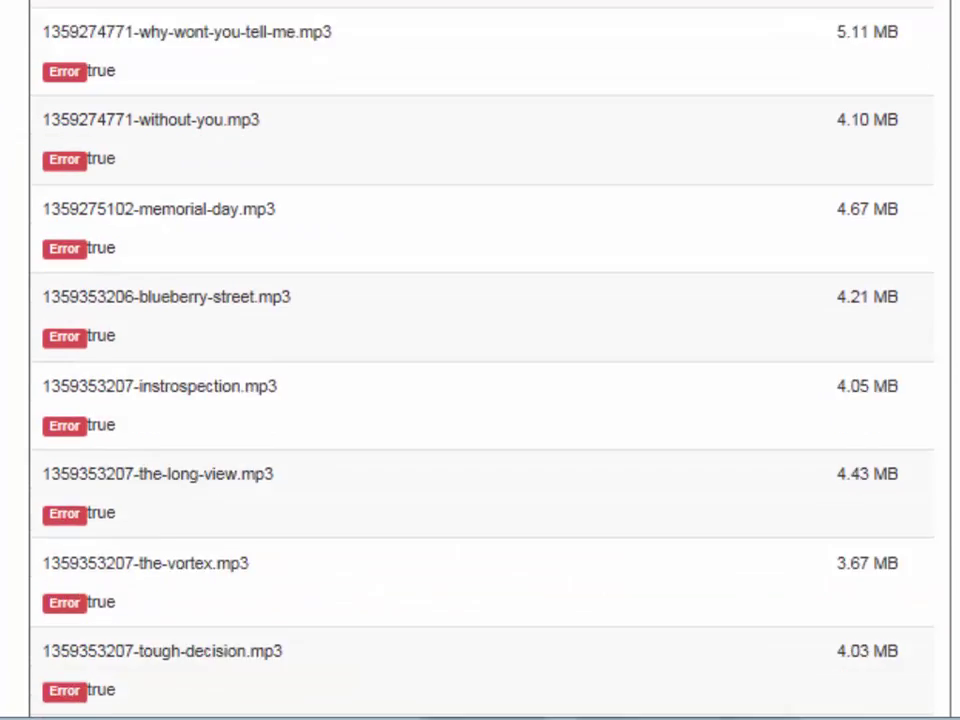
scroll(480, 360, "up", 5)
scroll(480, 360, "down", 1)
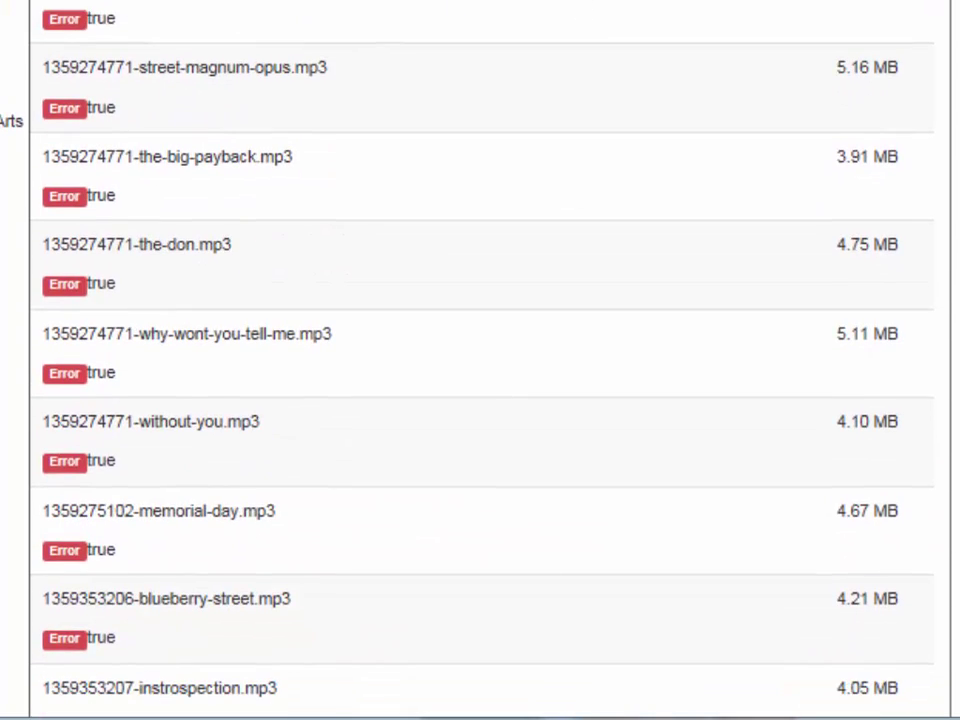
scroll(480, 360, "down", 9)
scroll(480, 360, "up", 18)
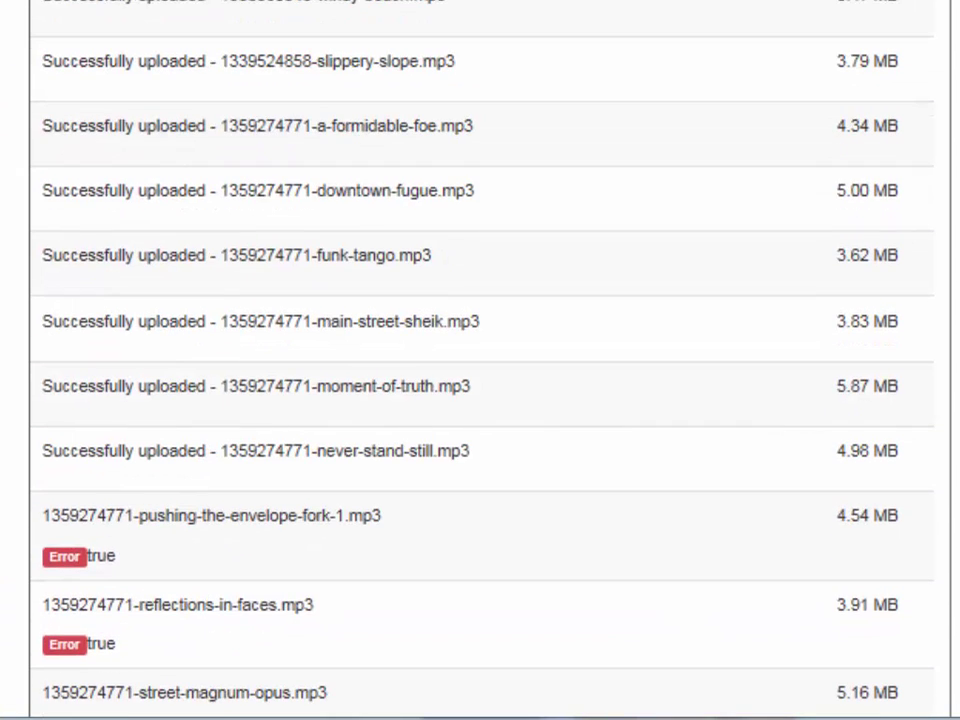
scroll(118, 336, "up", 6)
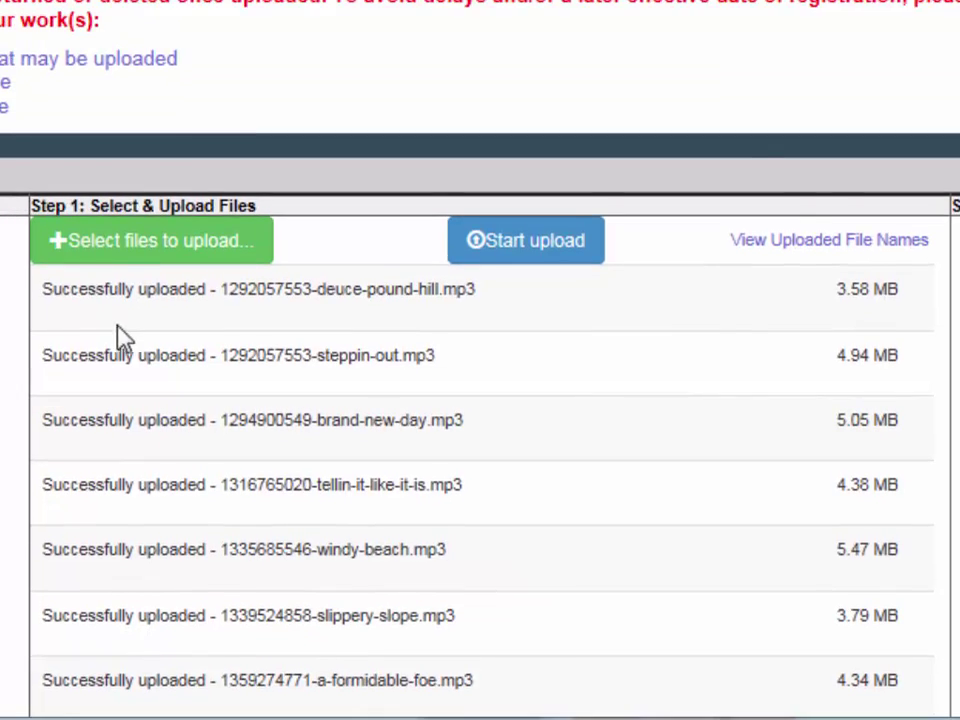
left_click(90, 245)
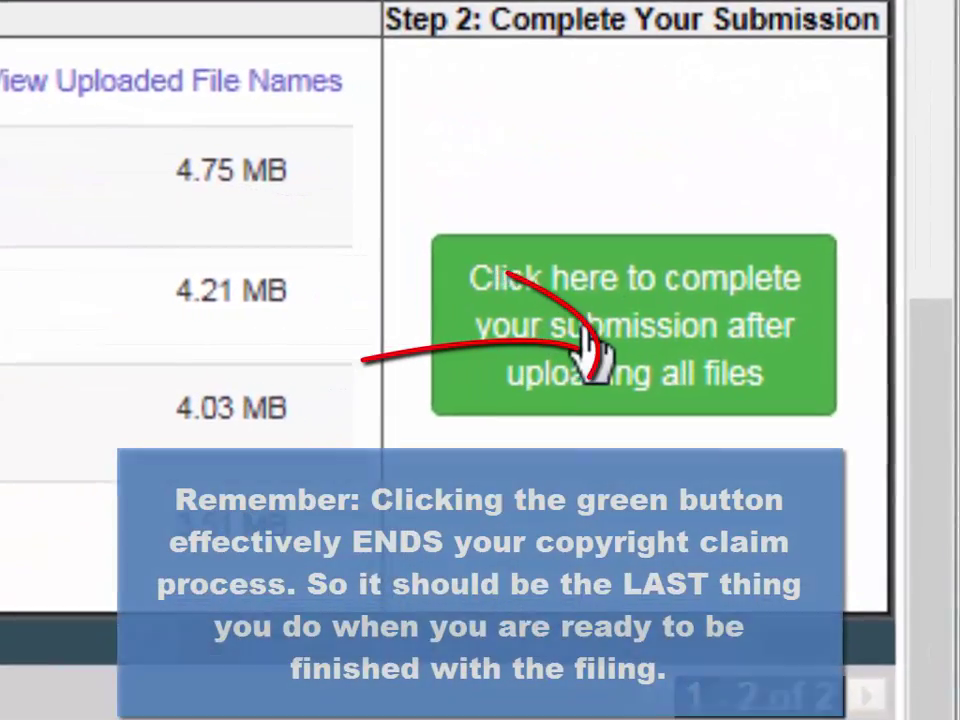
Complete the submission via the green button after uploading all files.
left_click(582, 326)
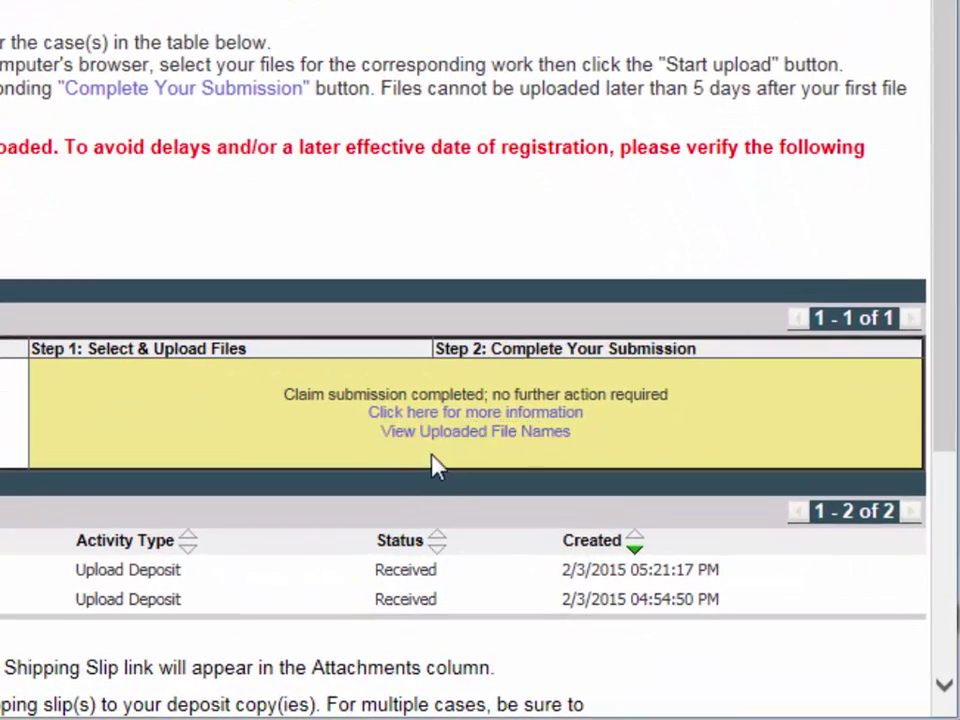
left_click(468, 432)
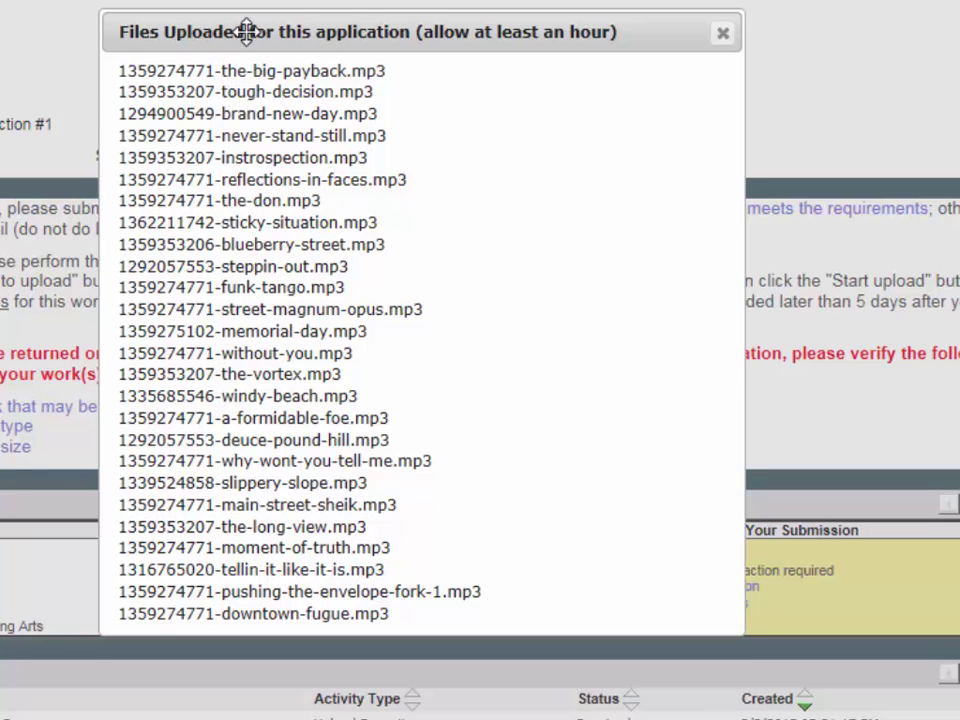
left_click_drag(241, 31, 190, 65)
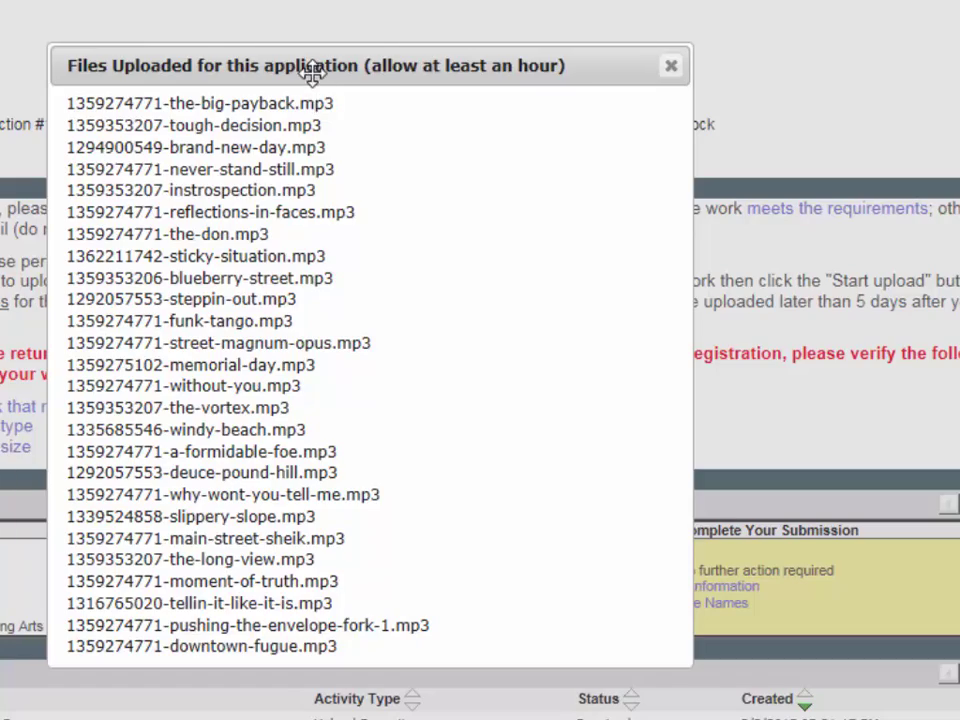
left_click_drag(232, 60, 216, 41)
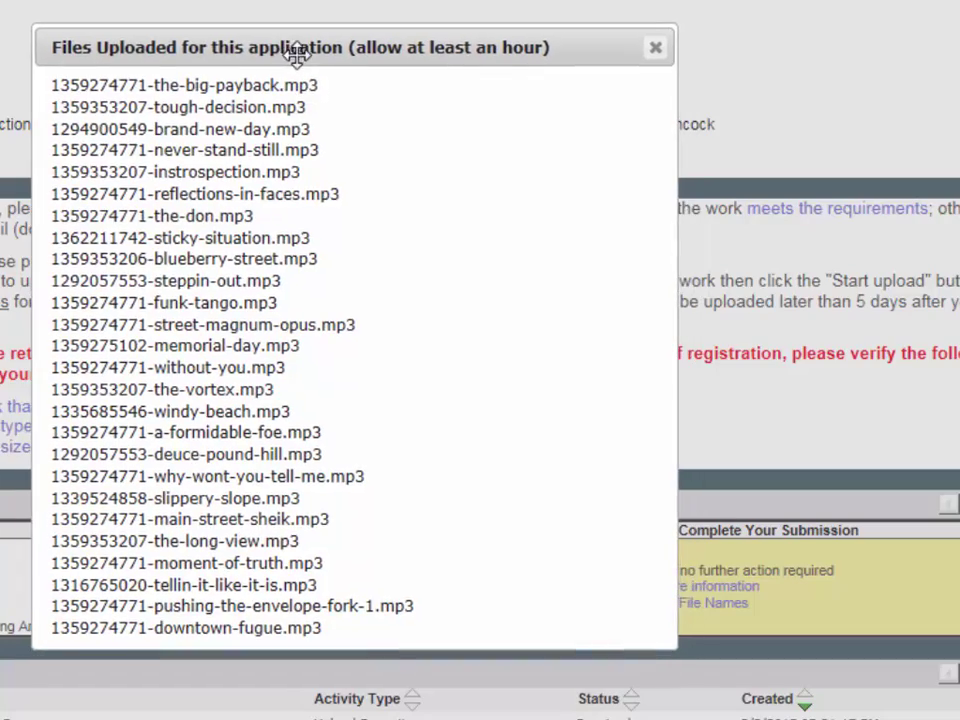
left_click(655, 48)
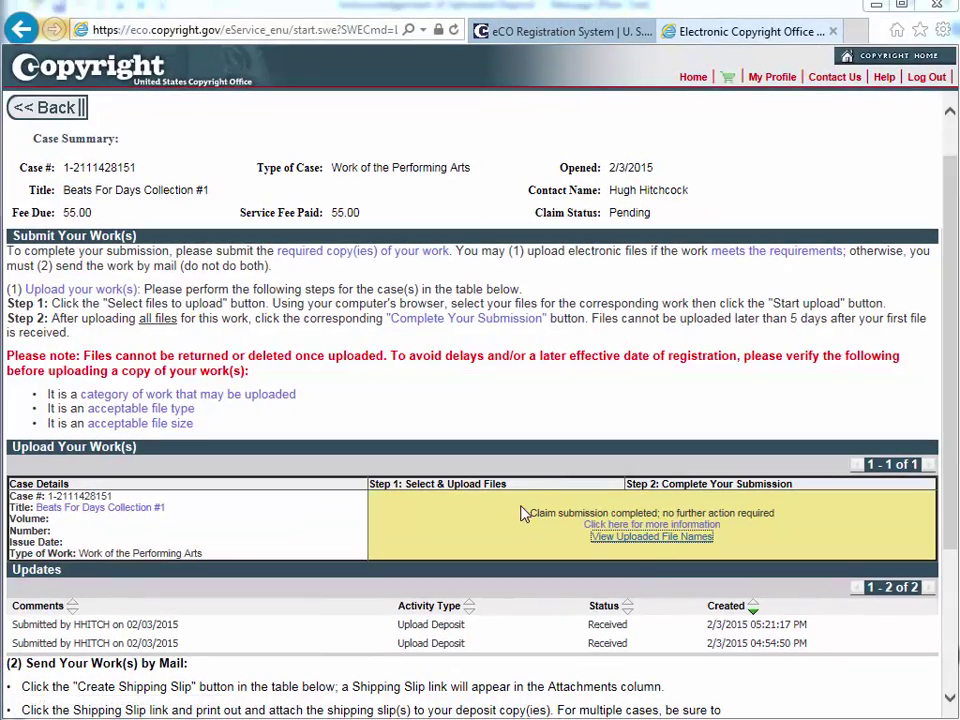
Highlight the 'Claim submission completed' confirmation, then open the case's summary page.
left_click_drag(532, 512, 778, 514)
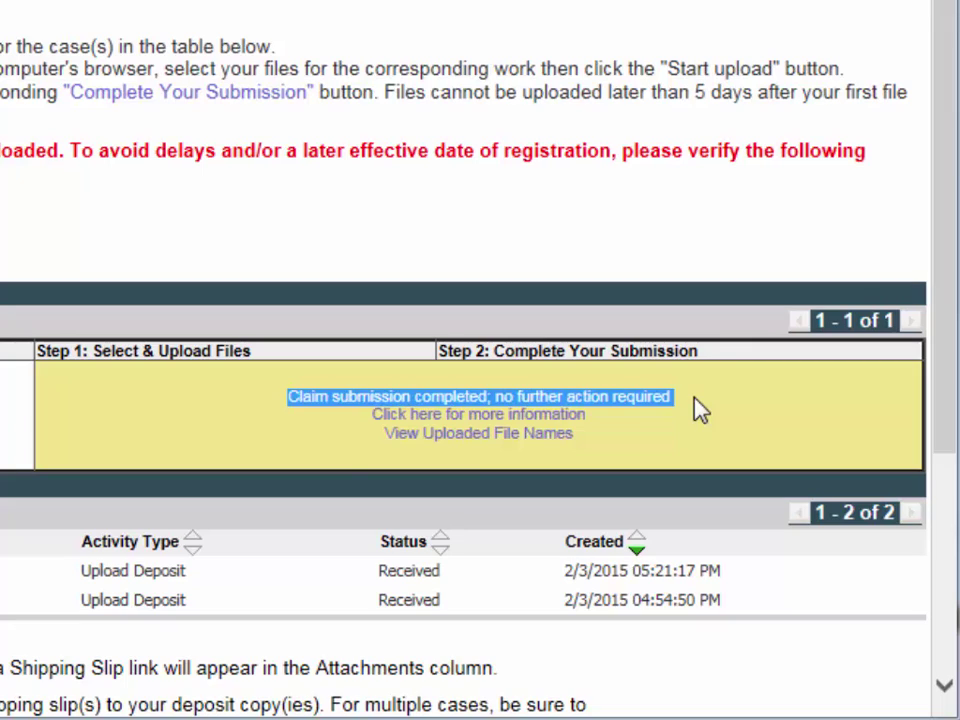
left_click(698, 408)
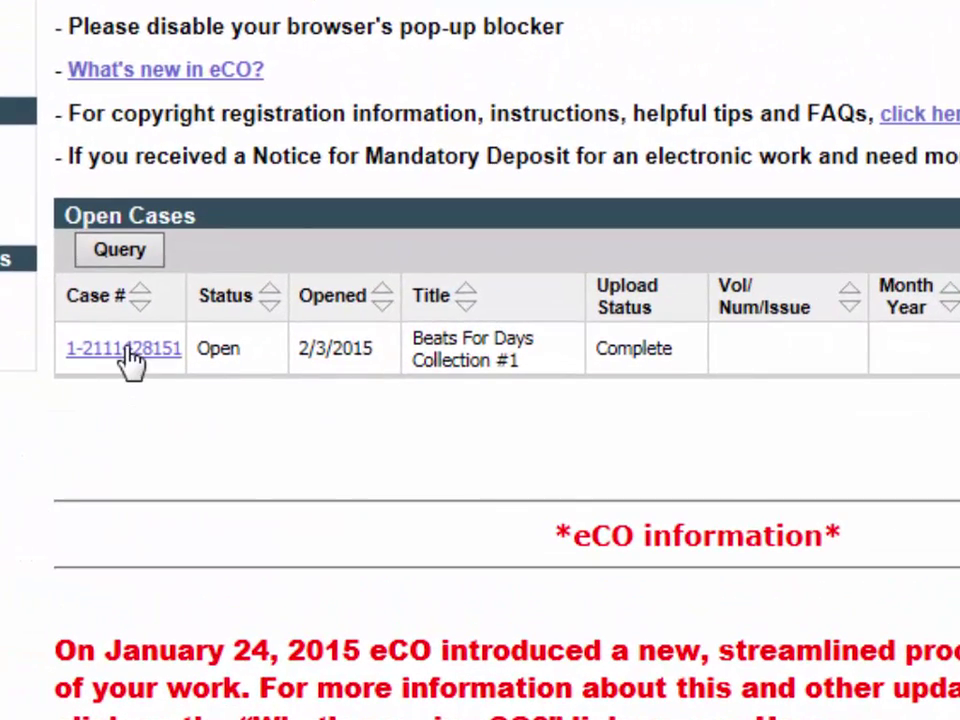
left_click(130, 358)
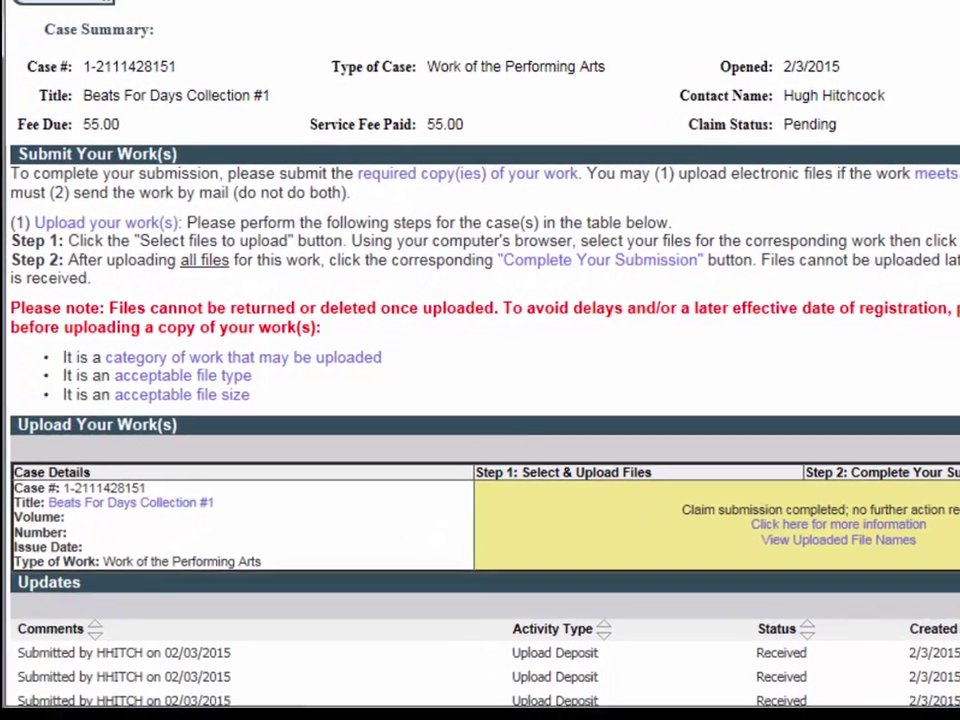
scroll(900, 476, "down", 3)
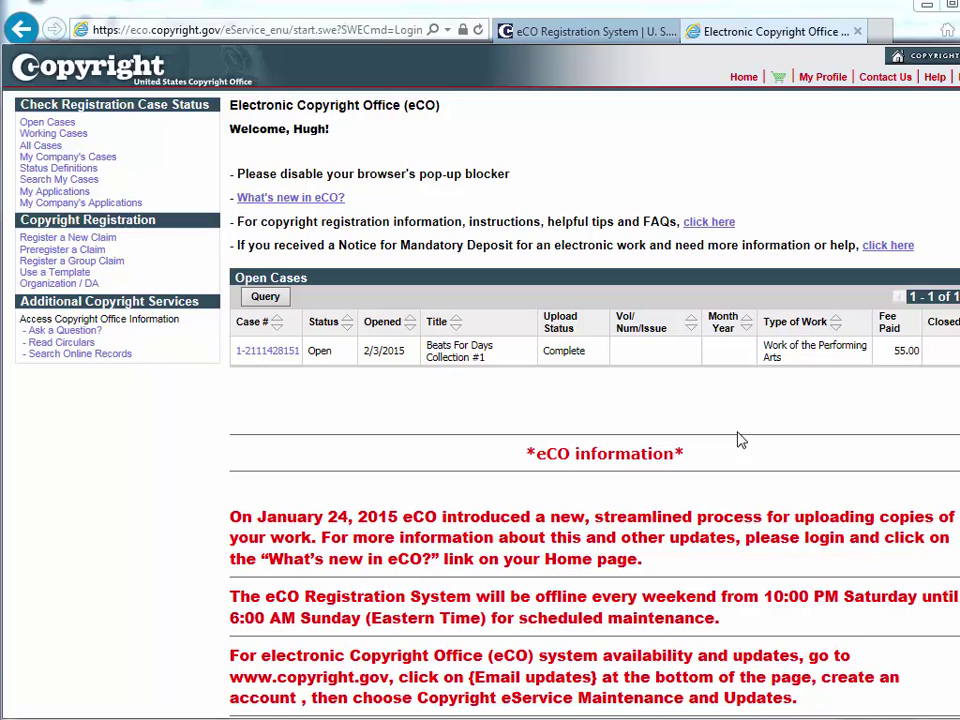
left_click(60, 123)
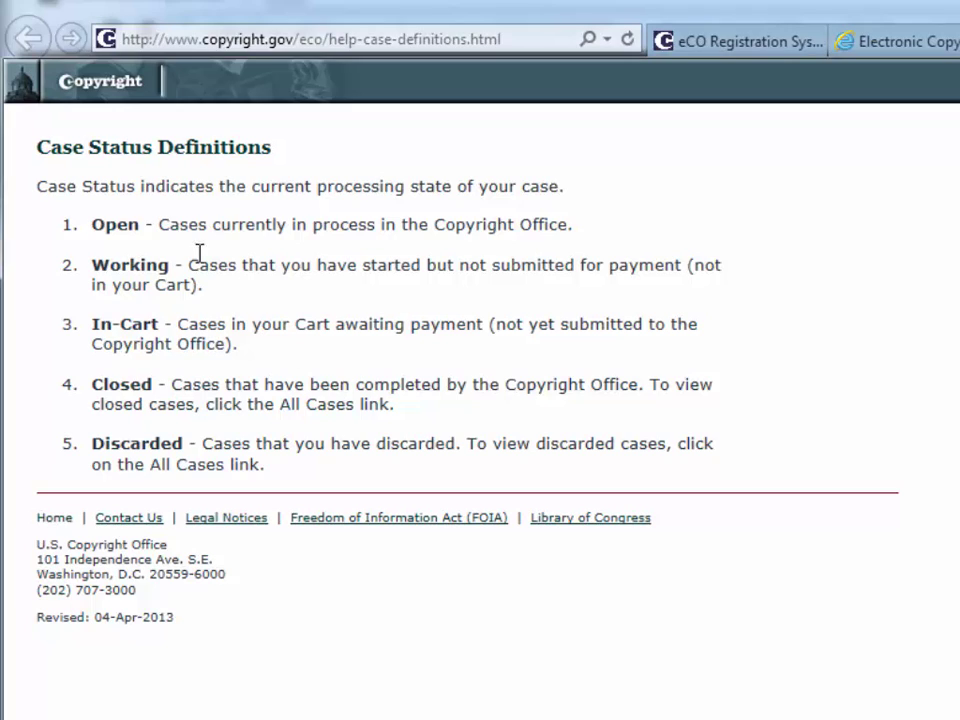
left_click_drag(62, 226, 579, 227)
left_click(620, 242)
key("ctrl+w")
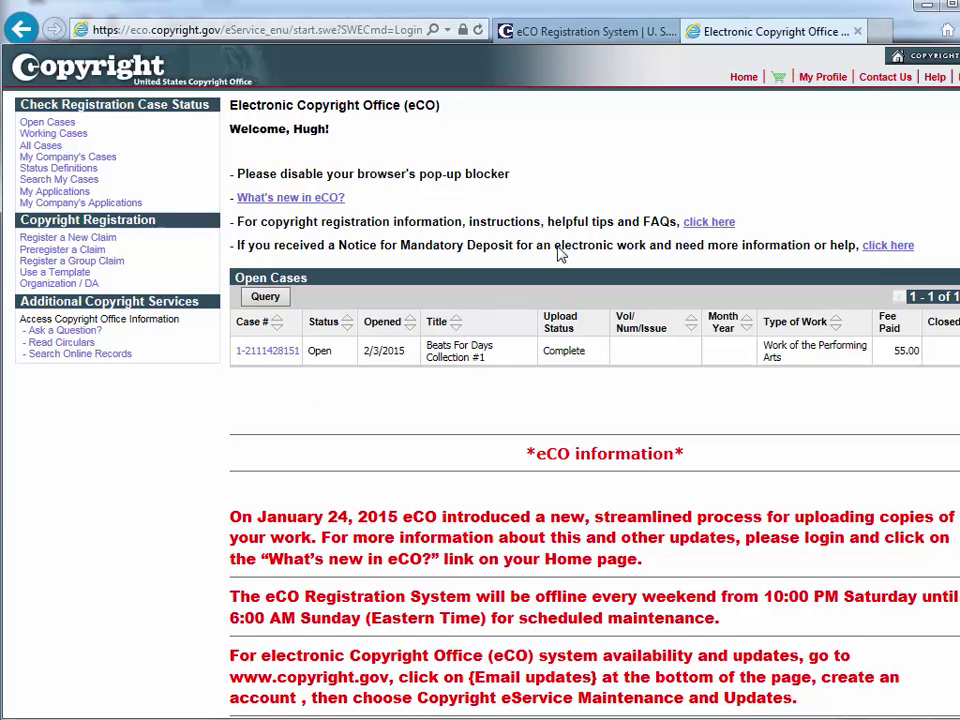
left_click(558, 36)
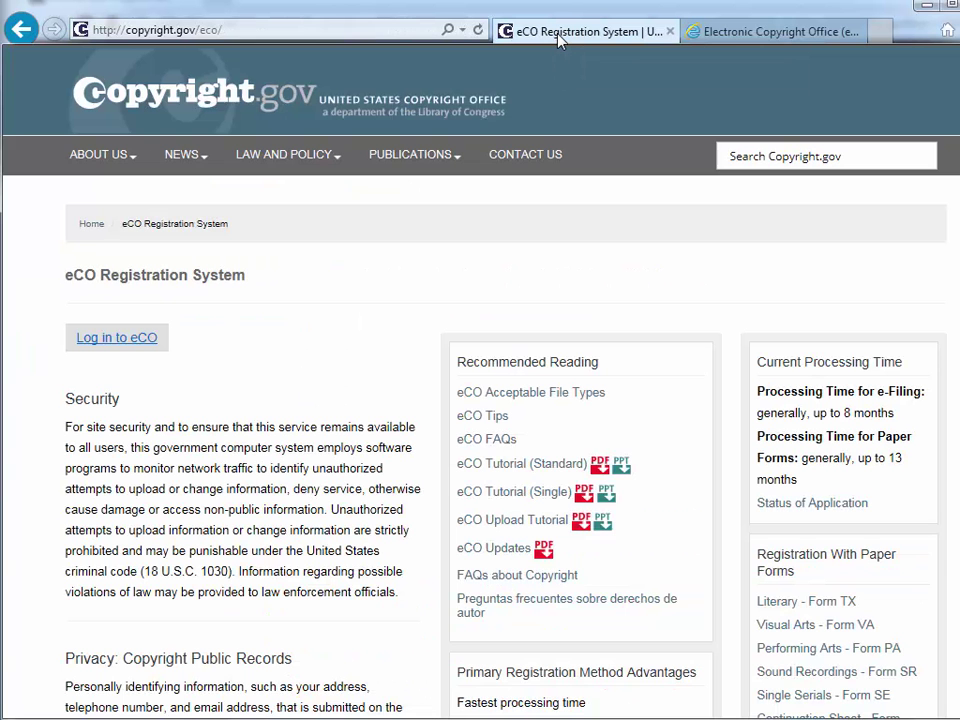
left_click(758, 36)
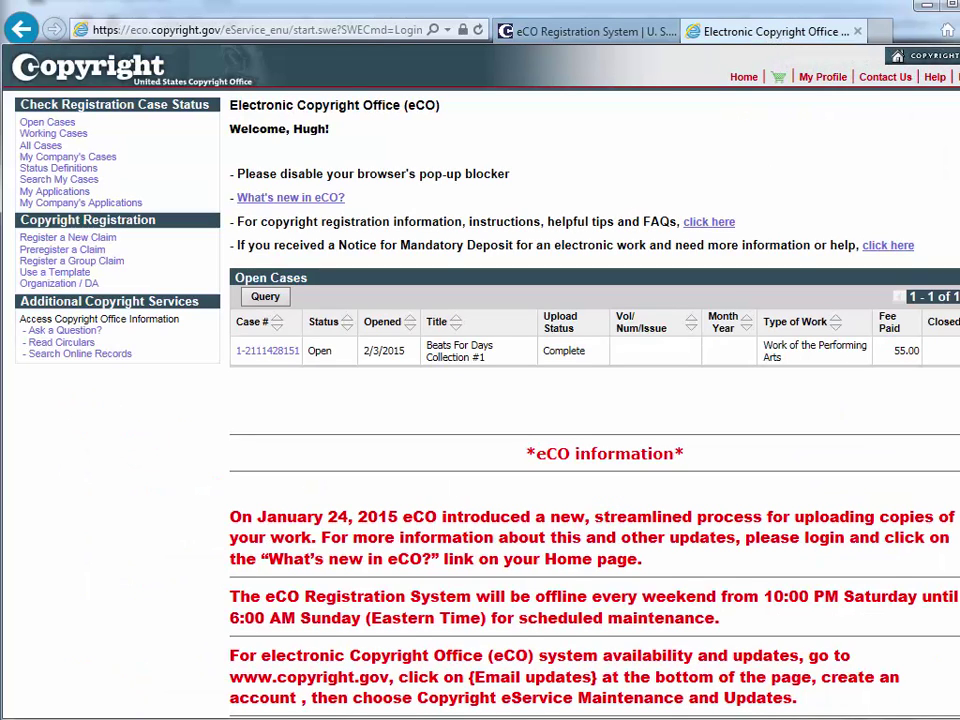
left_click_drag(959, 442, 954, 442)
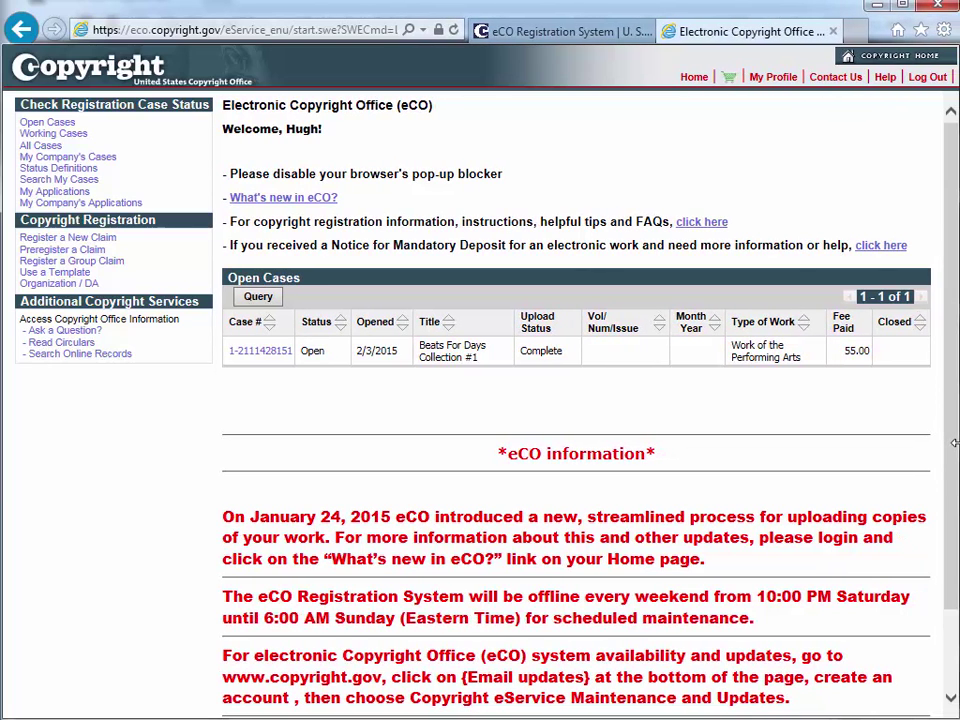